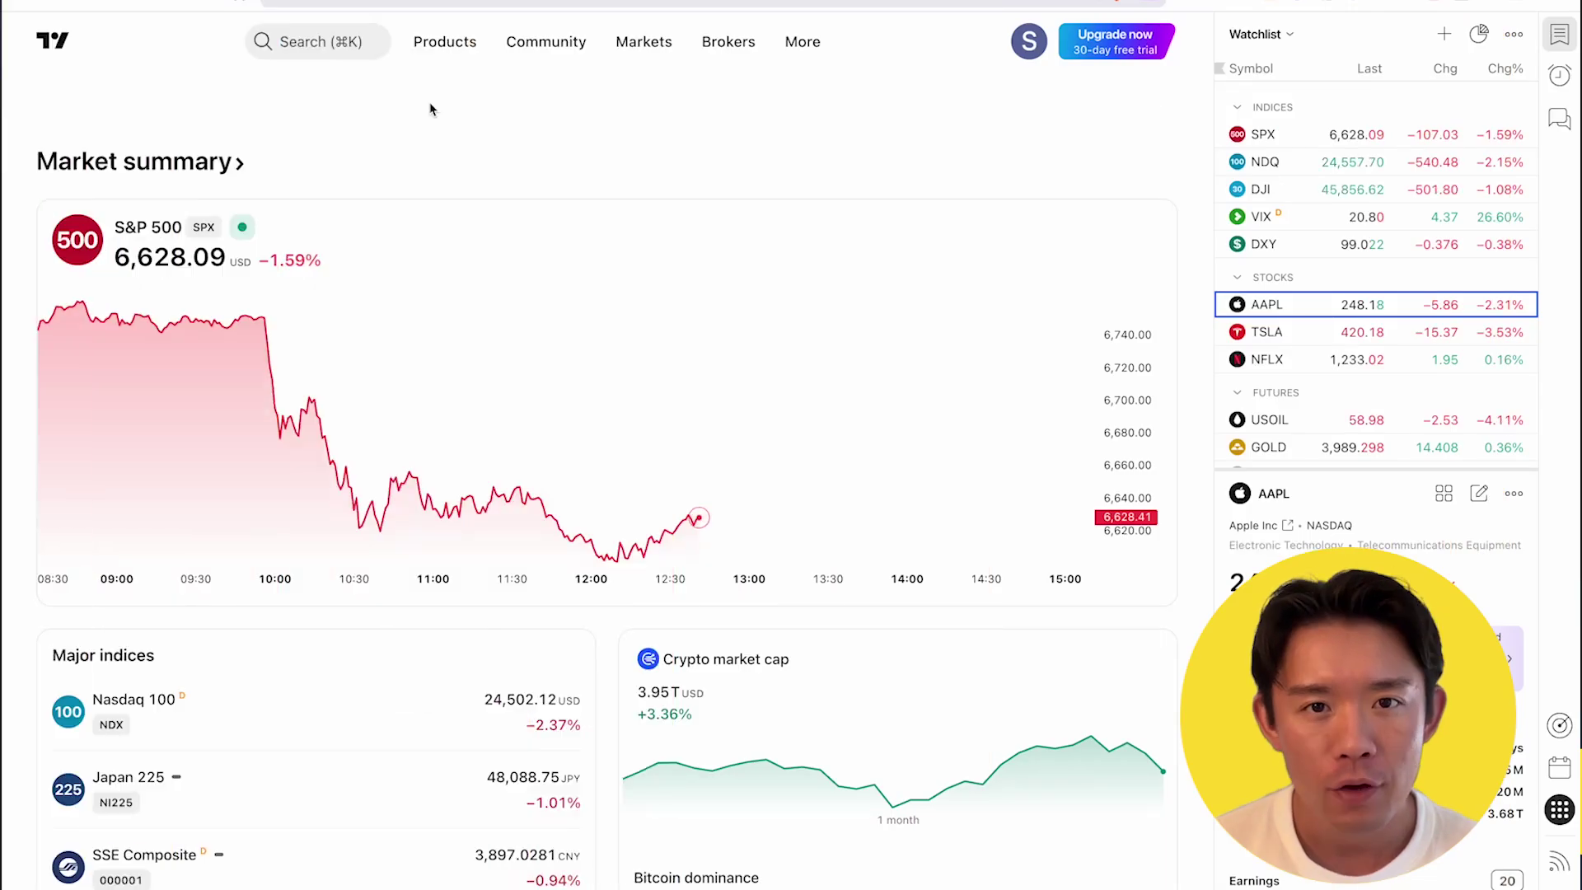
Open the full SPY chart and show SPY's options chain in Symbol Search
mouse_move(435, 45)
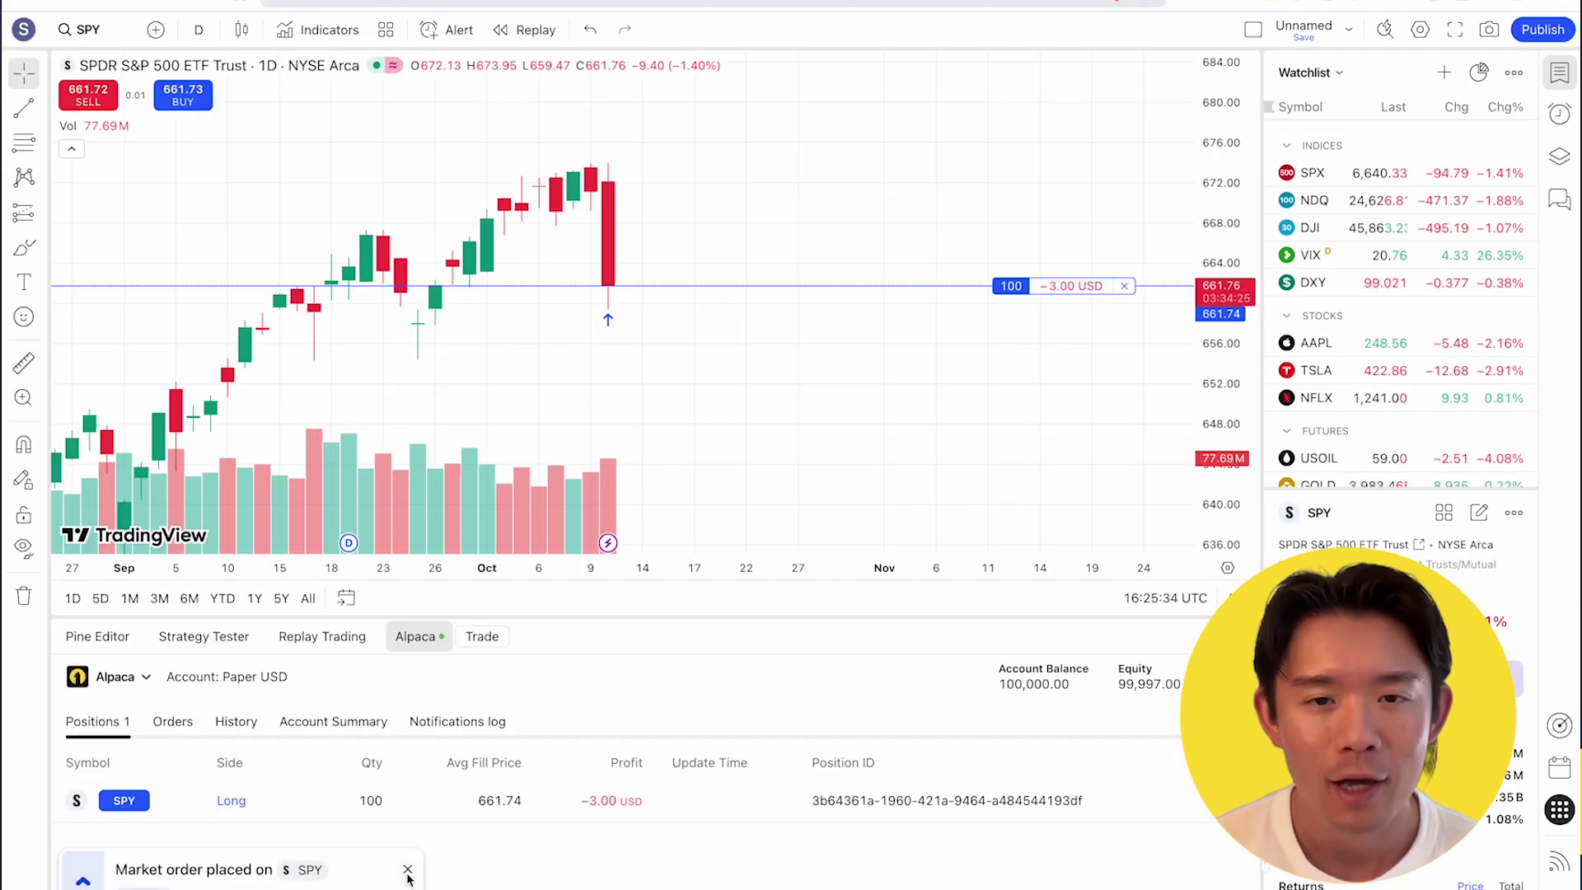
left_click(408, 875)
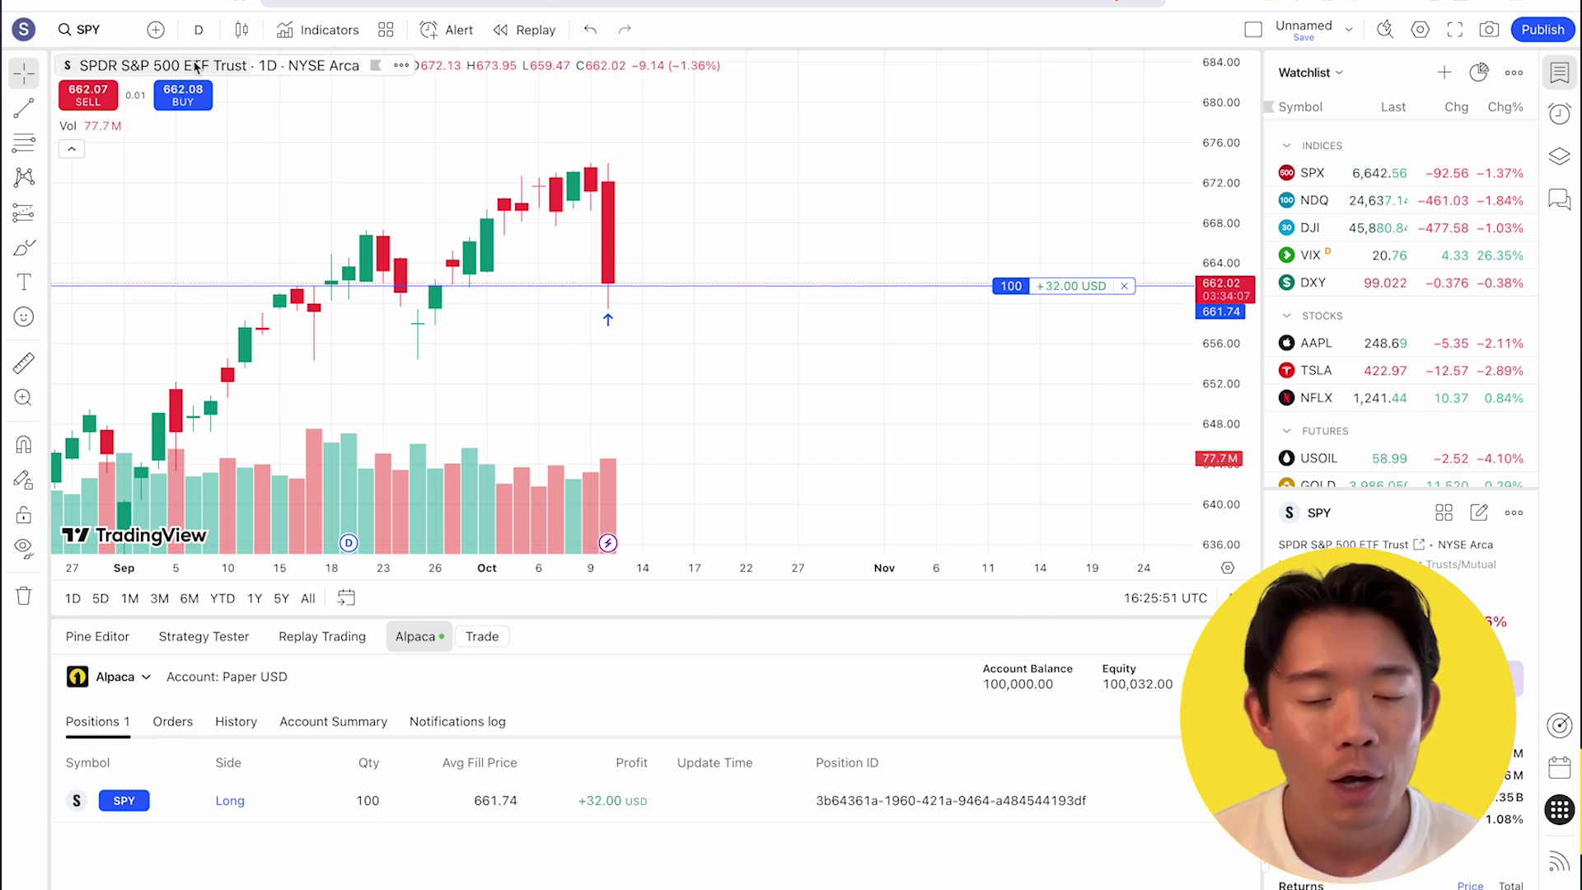
left_click(224, 67)
left_click(1030, 284)
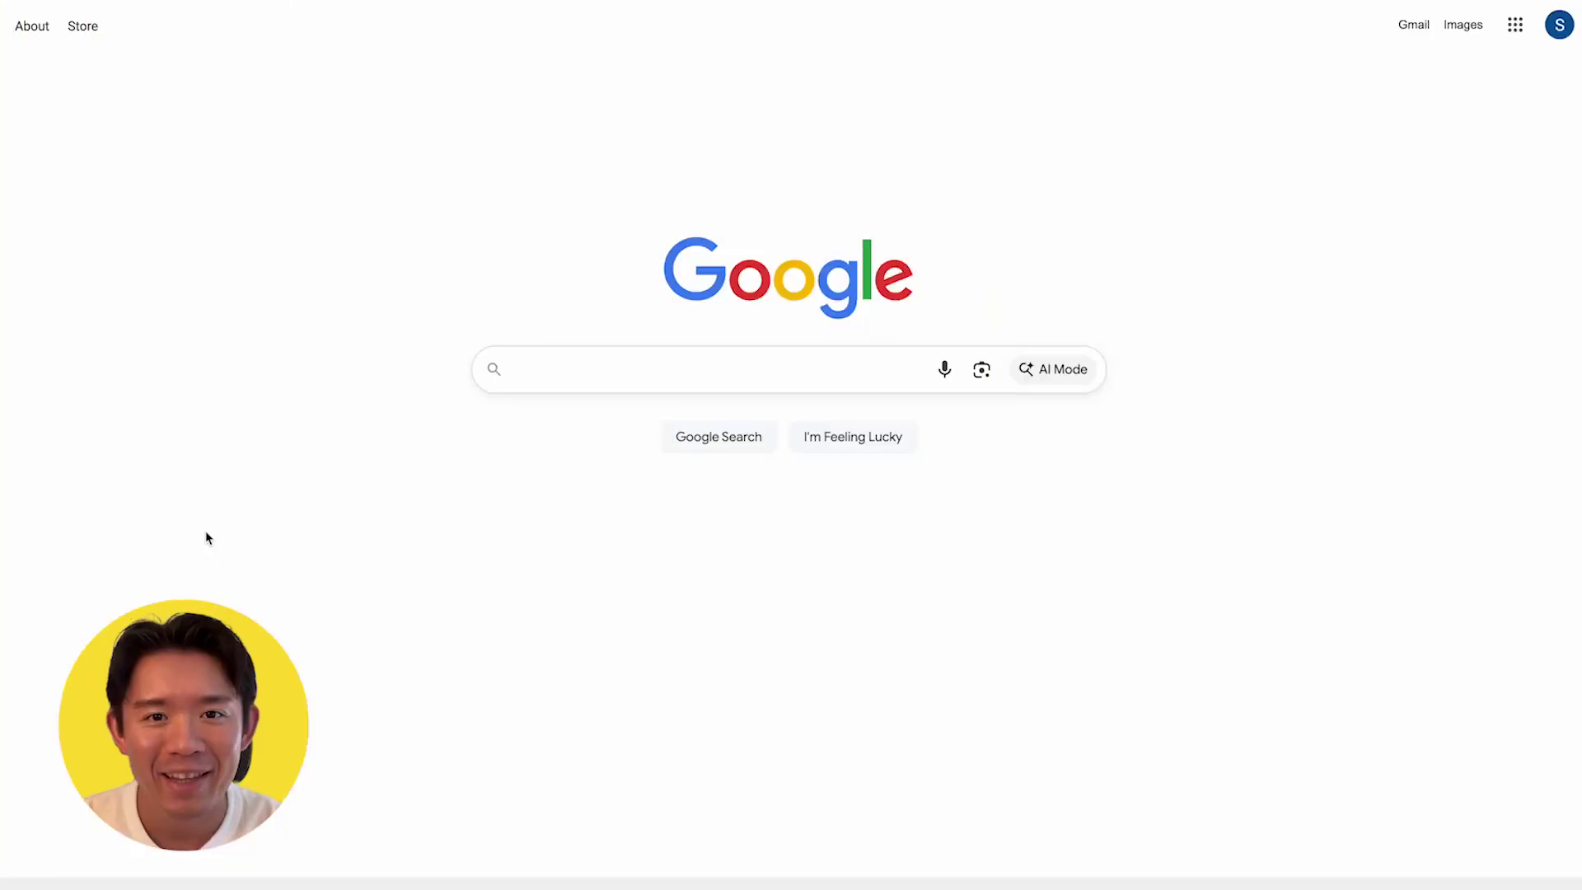
Search Google for 'Alpaca TradingView' and open Alpaca's TradingView platform page
left_click(605, 377)
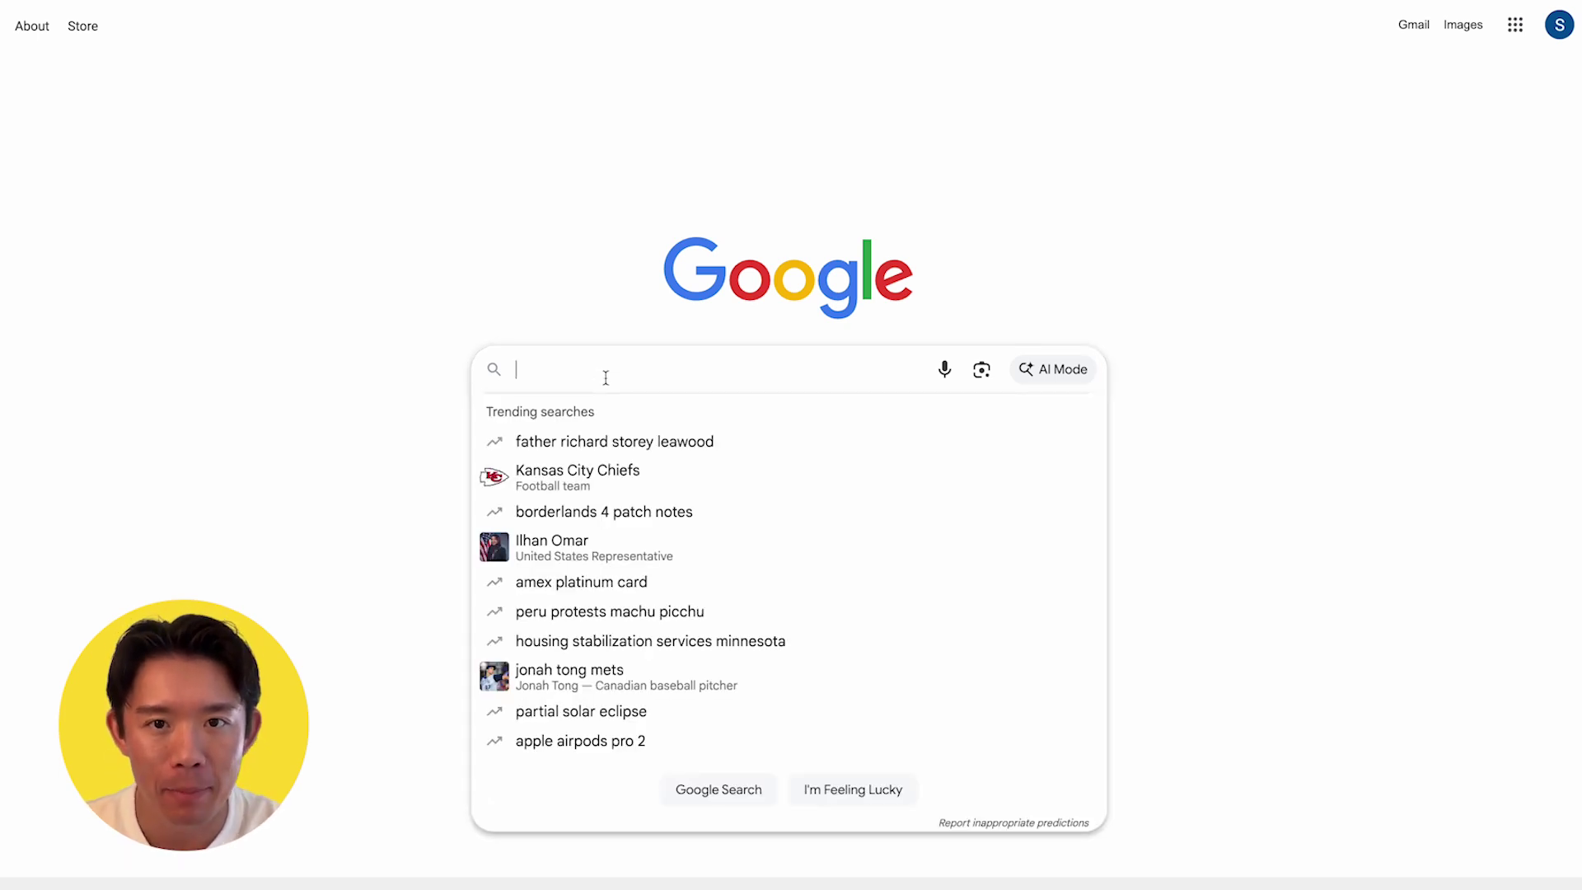
type("A")
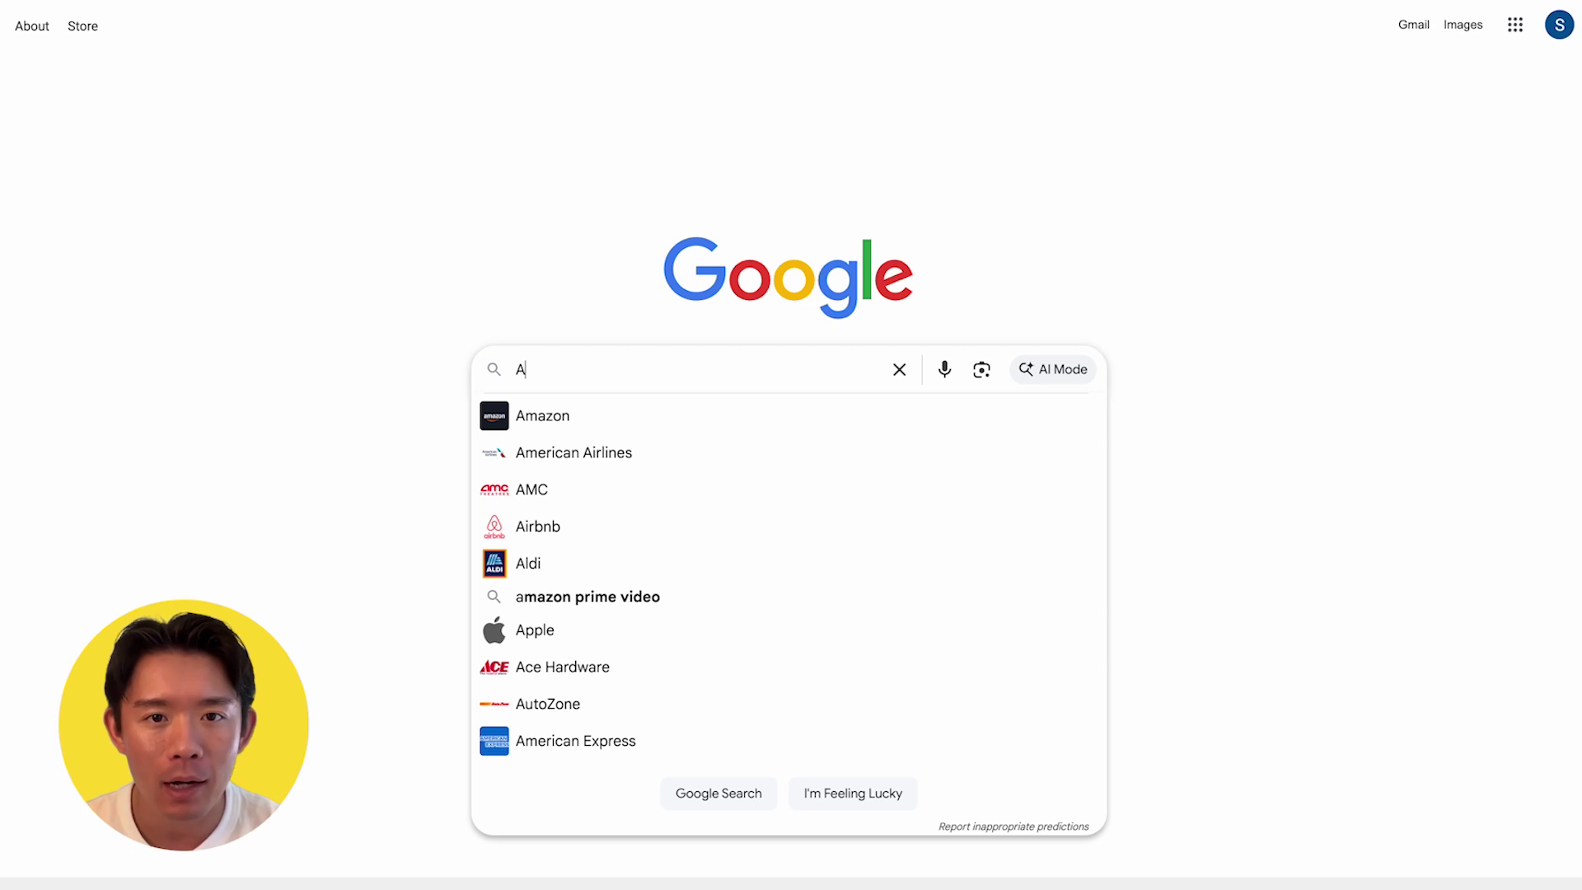
type("lpac")
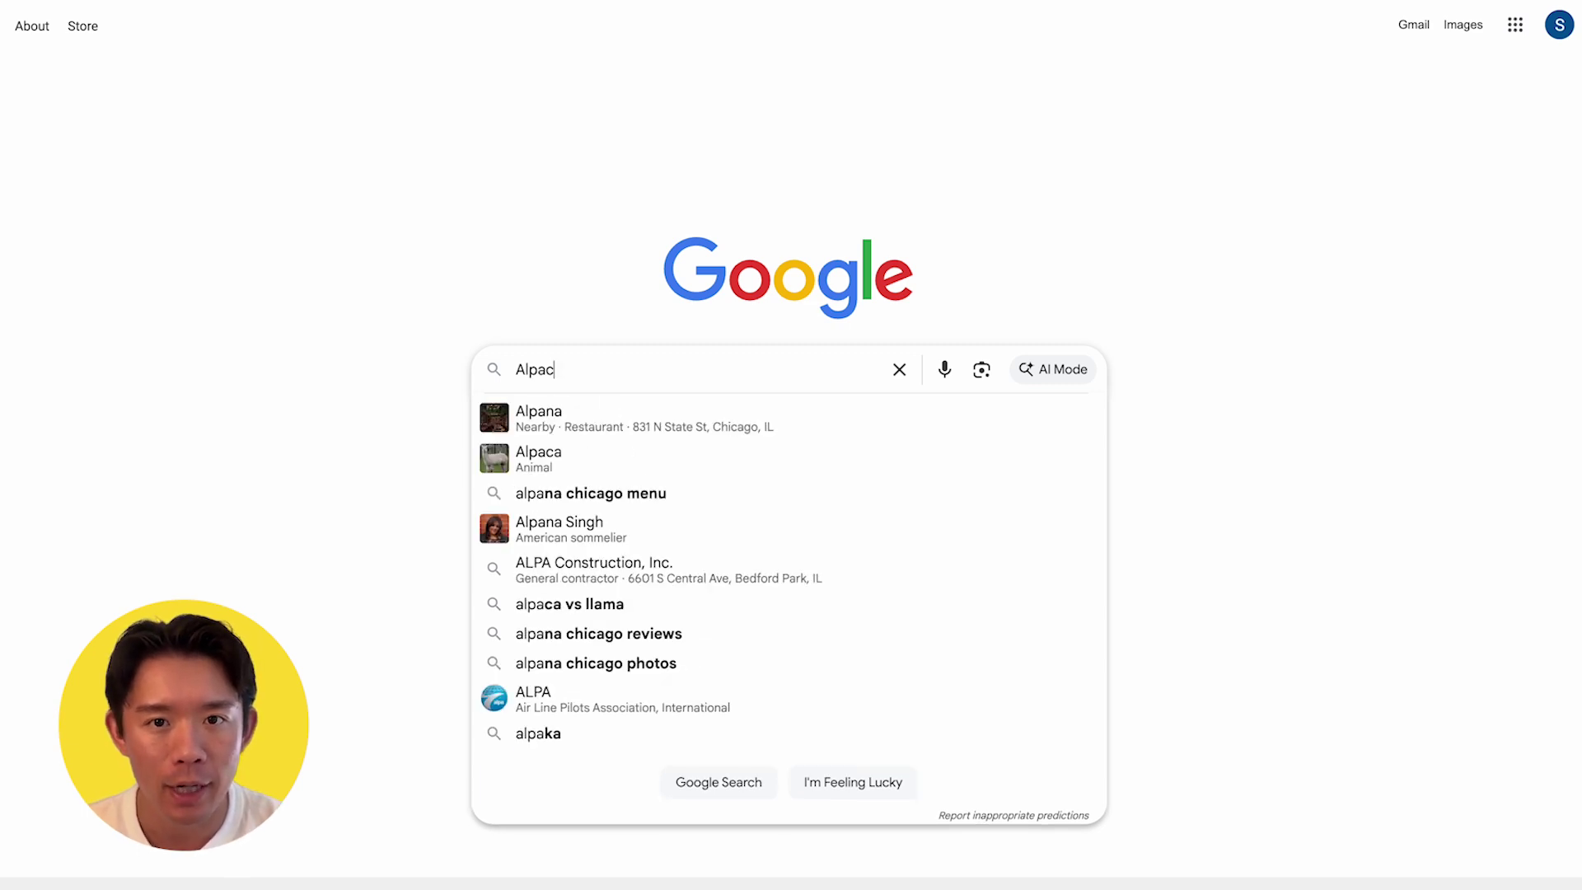
type("a T")
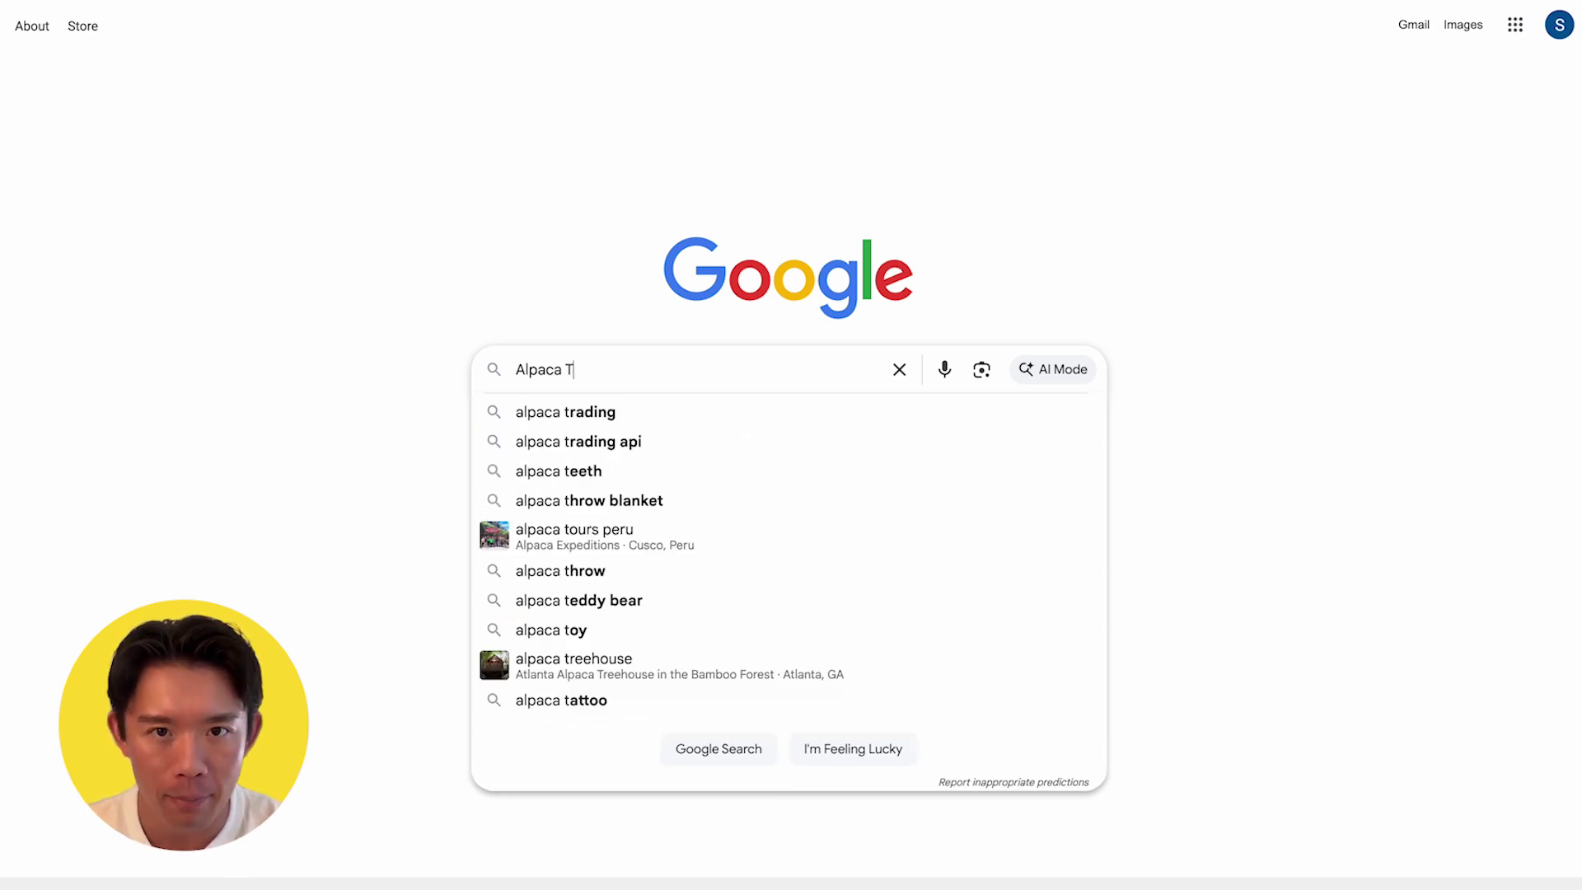
type("rading")
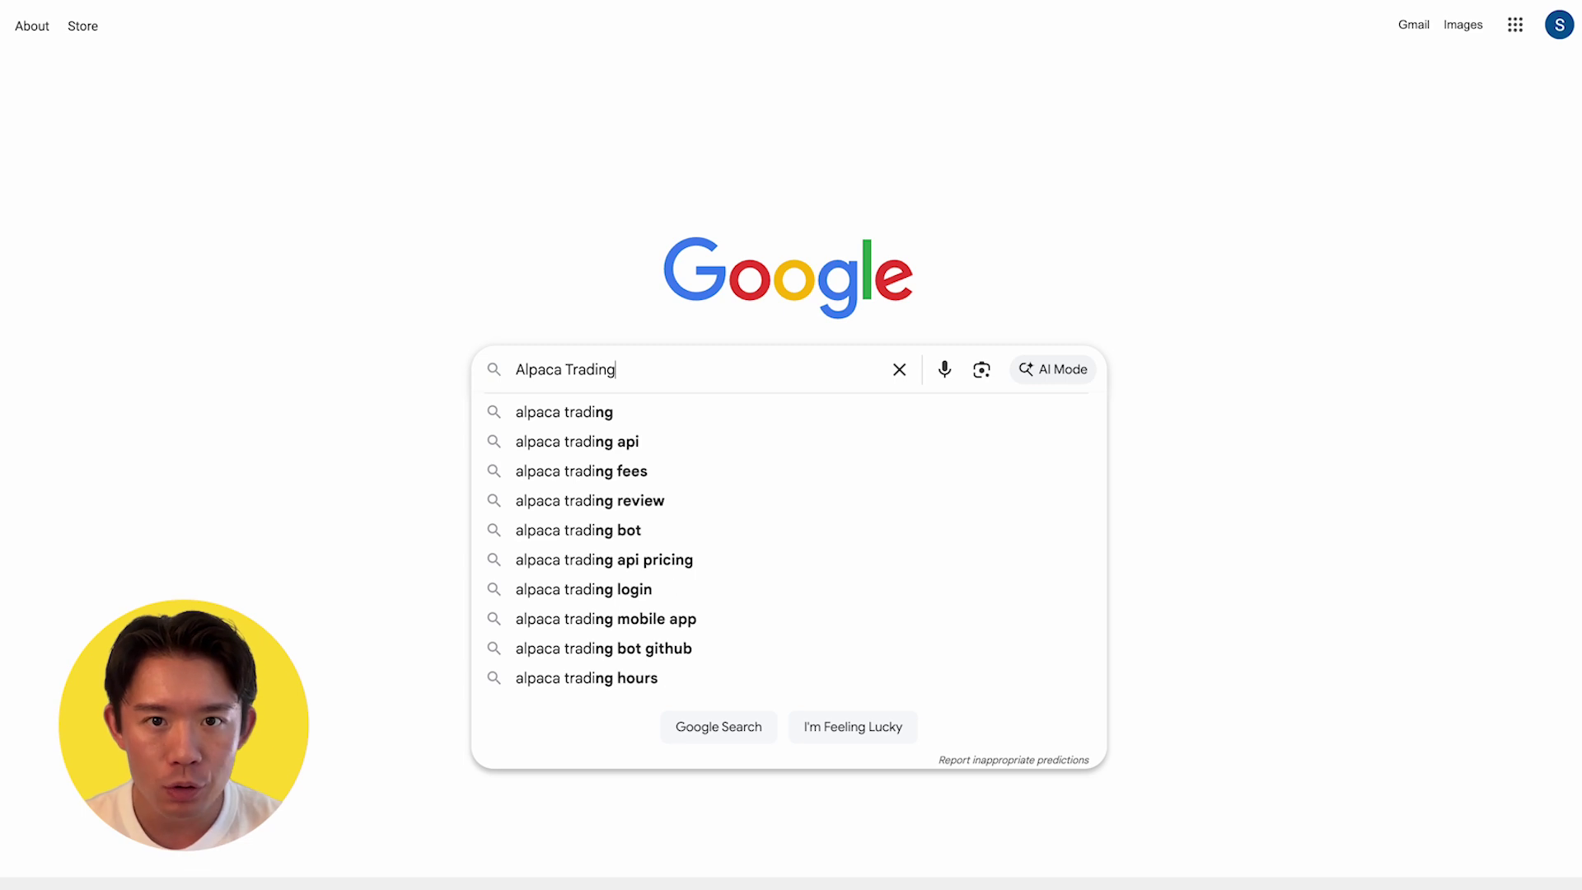
type("View")
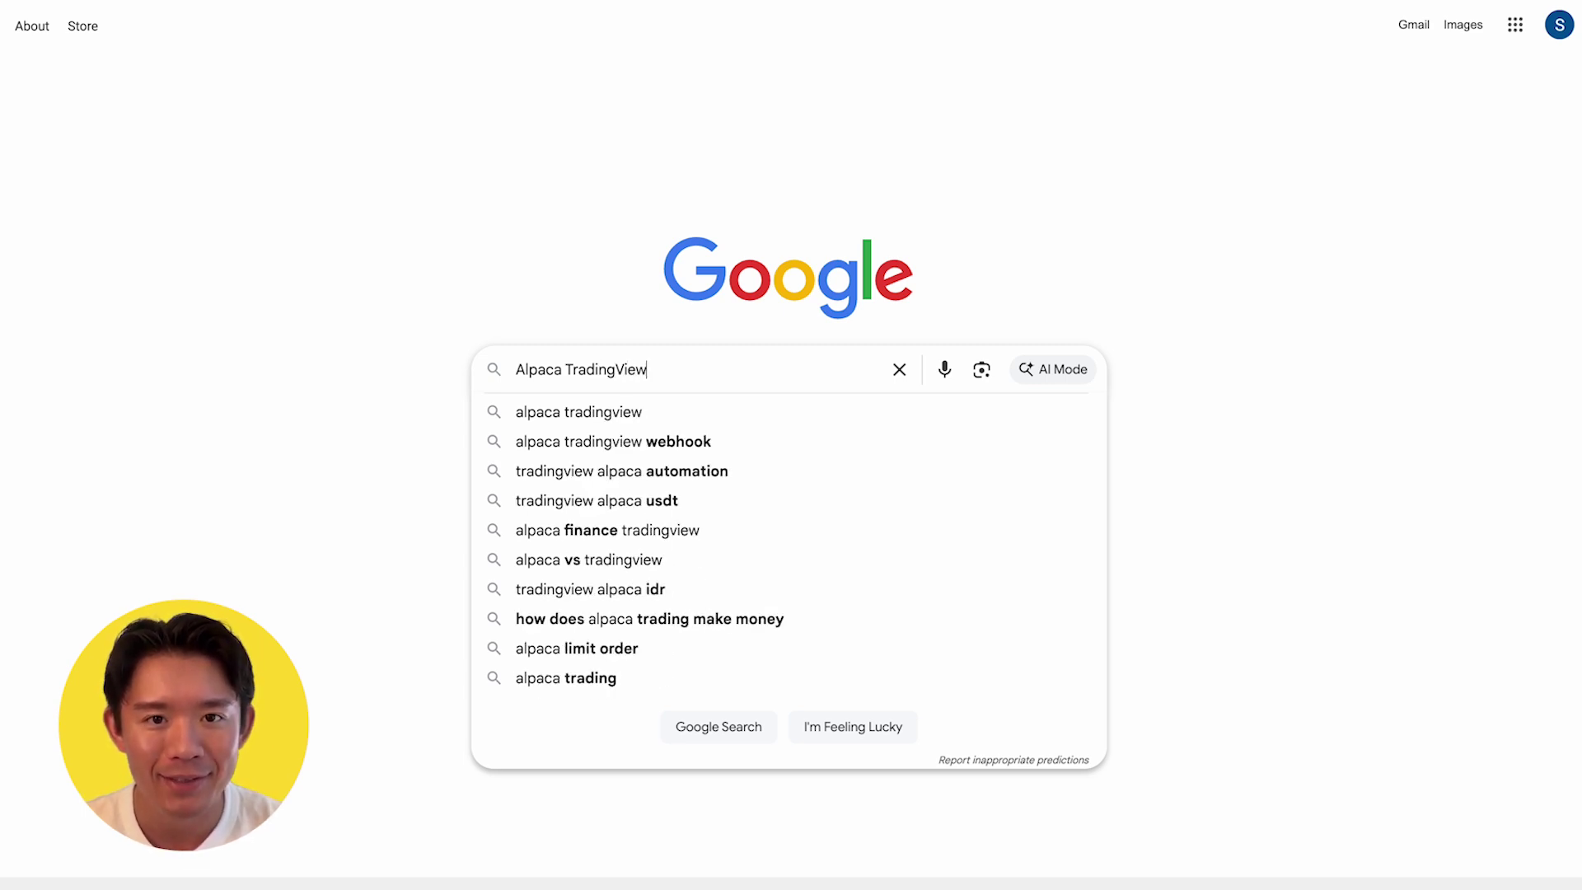
key("Return")
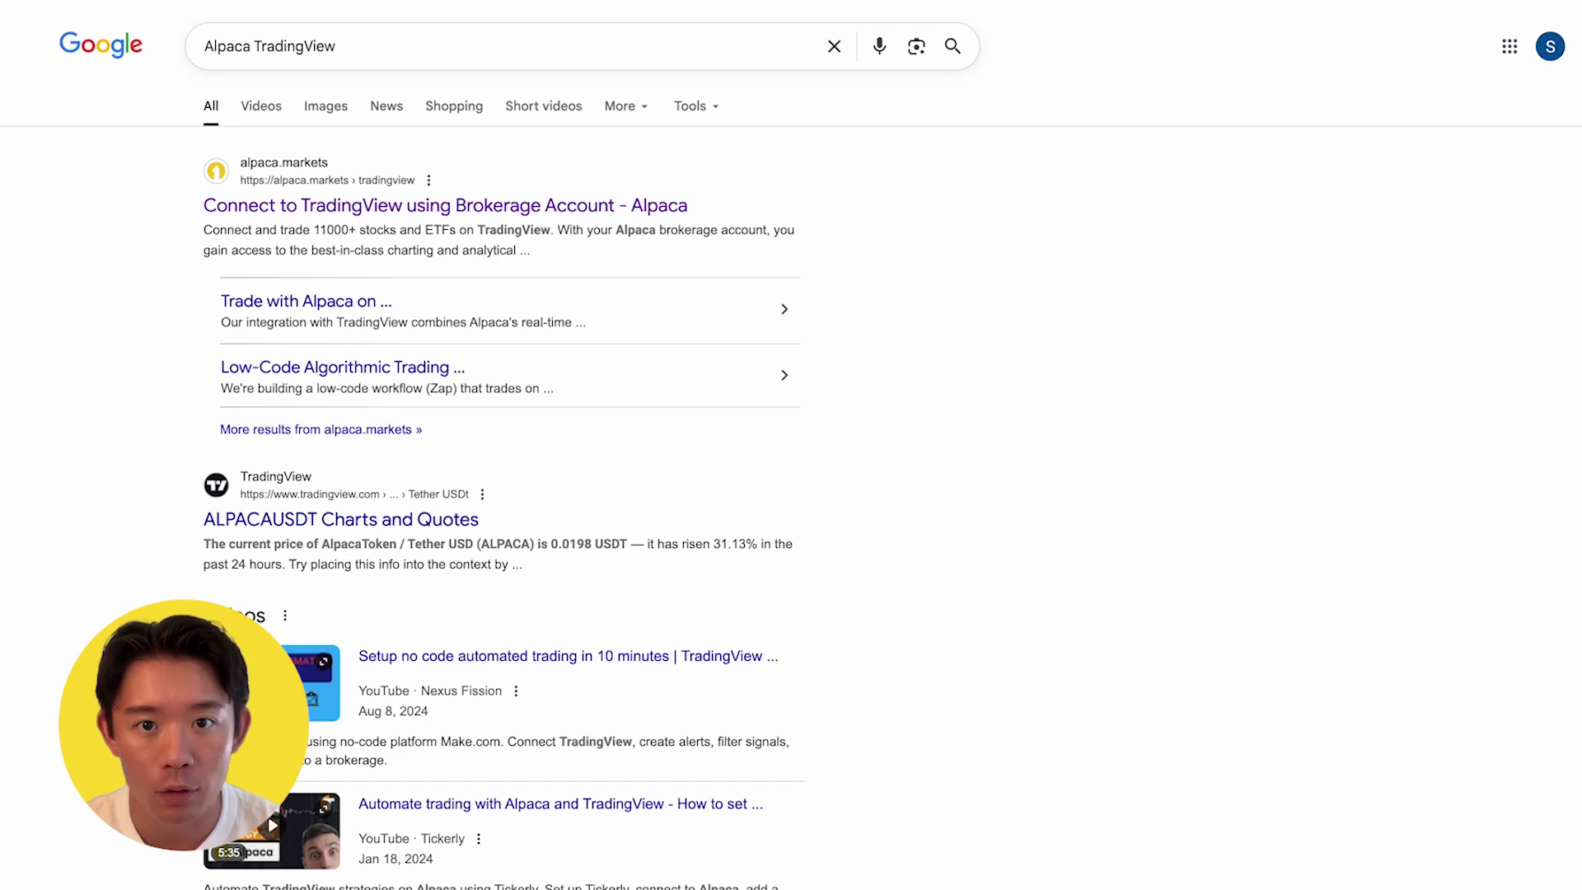
left_click(364, 219)
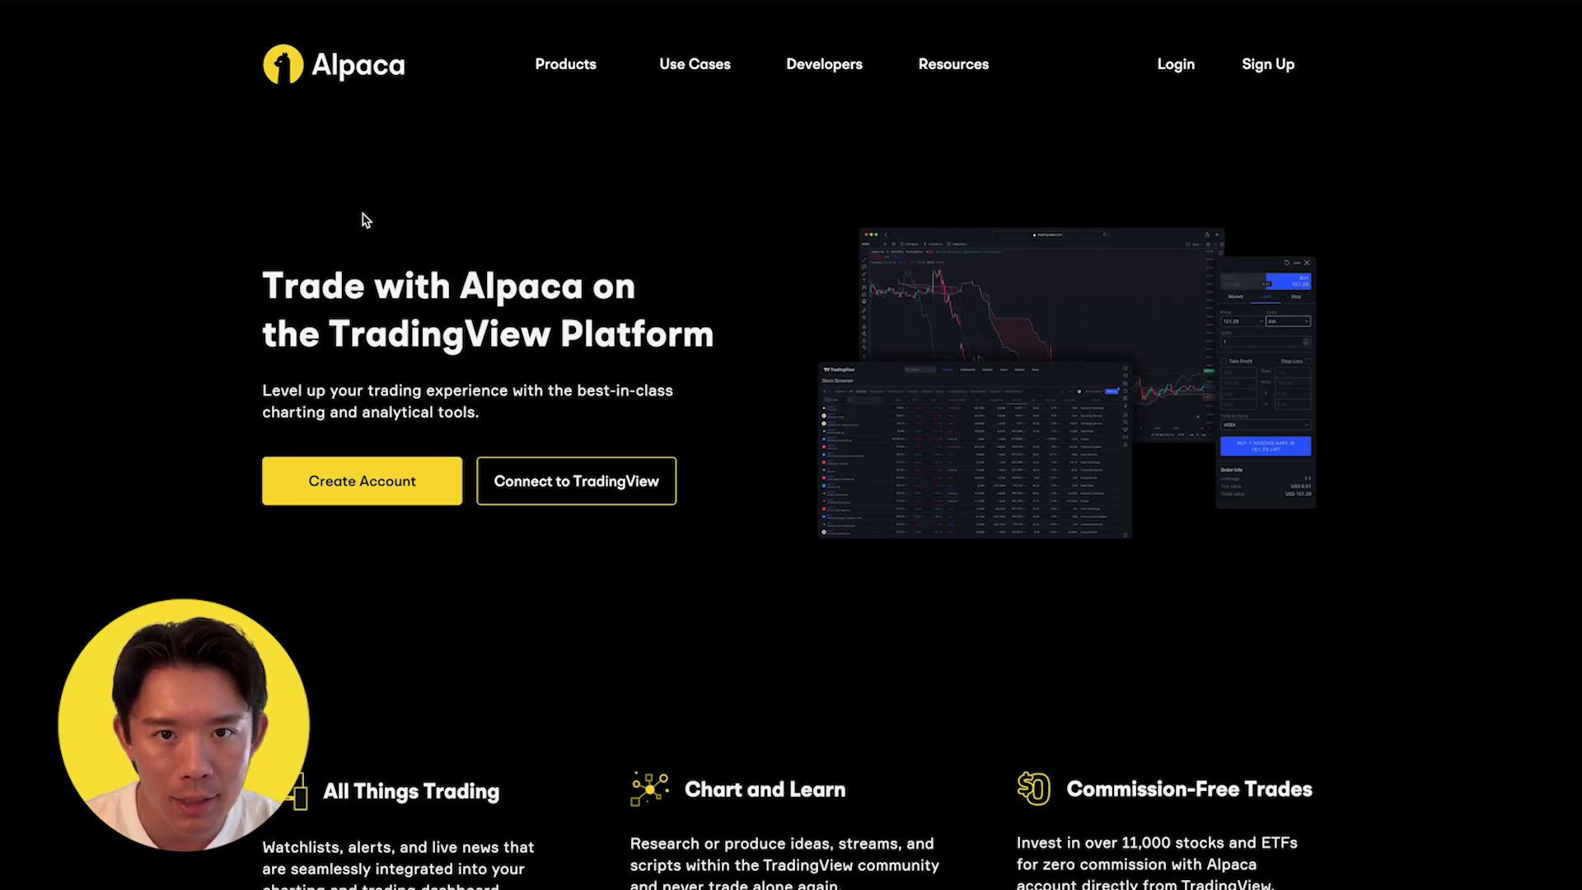
Start creating an Alpaca trading account from Alpaca's TradingView page
left_click(354, 491)
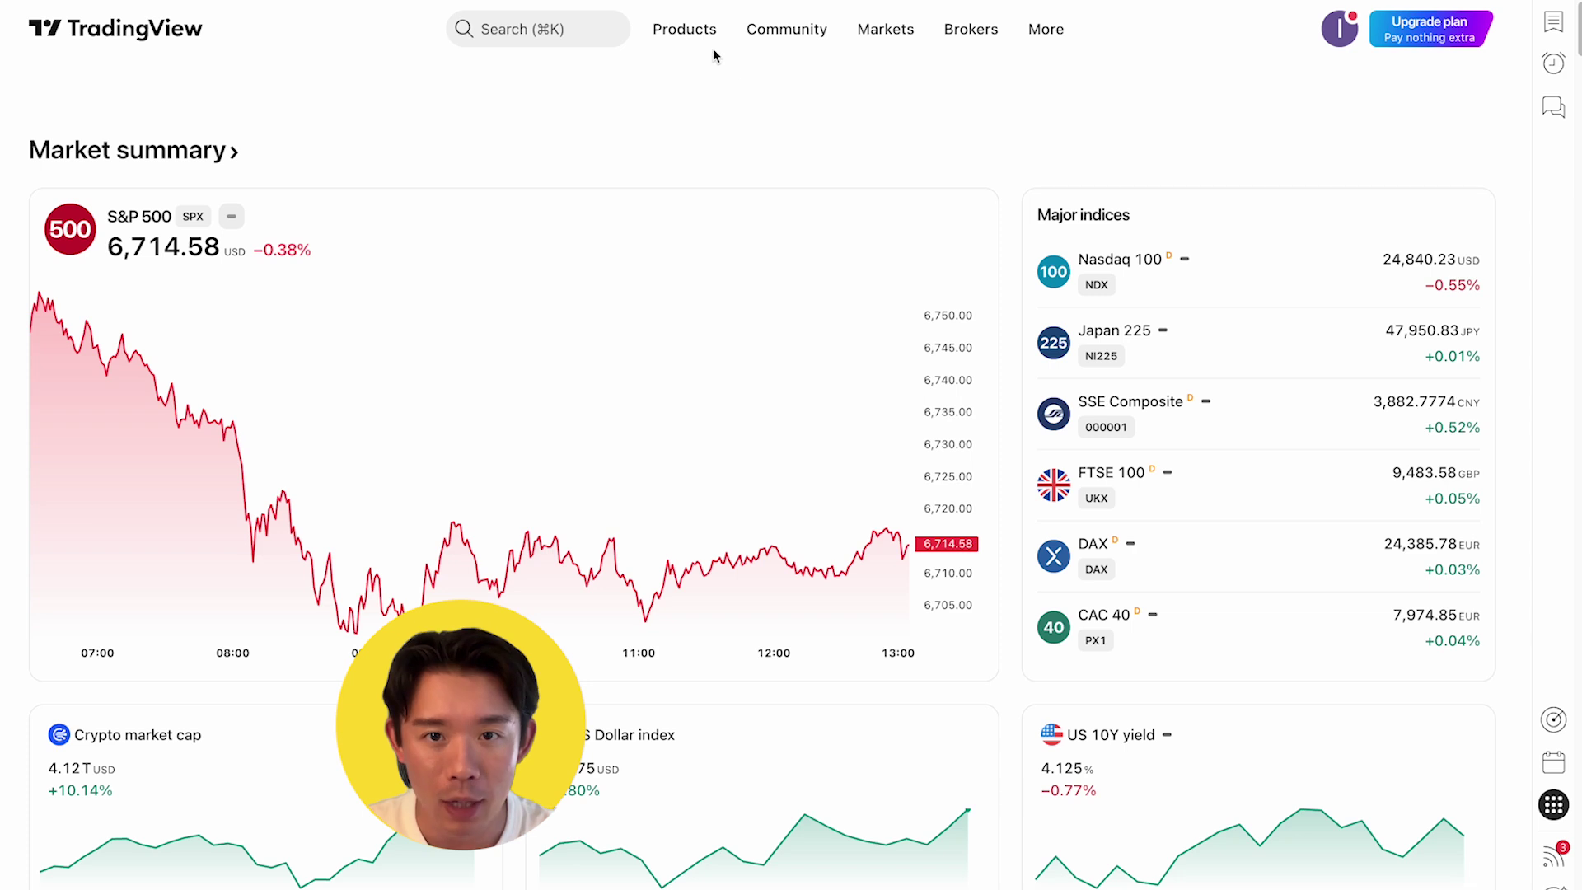
Create an options strategy from the Short Call template and save it as 'Covered Call Test'
mouse_move(690, 33)
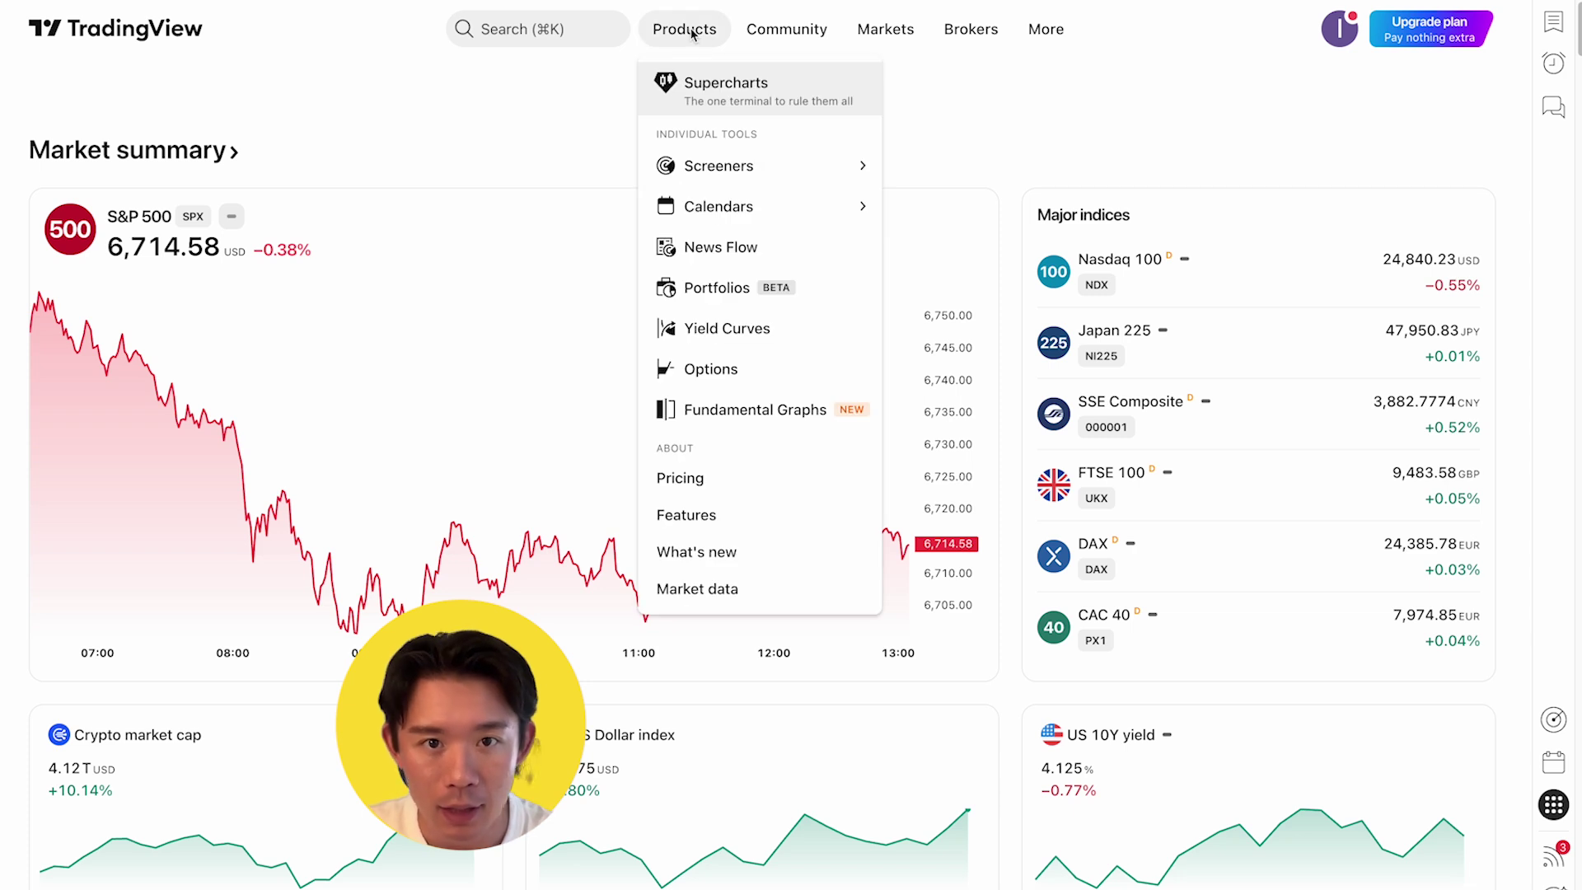
left_click(734, 377)
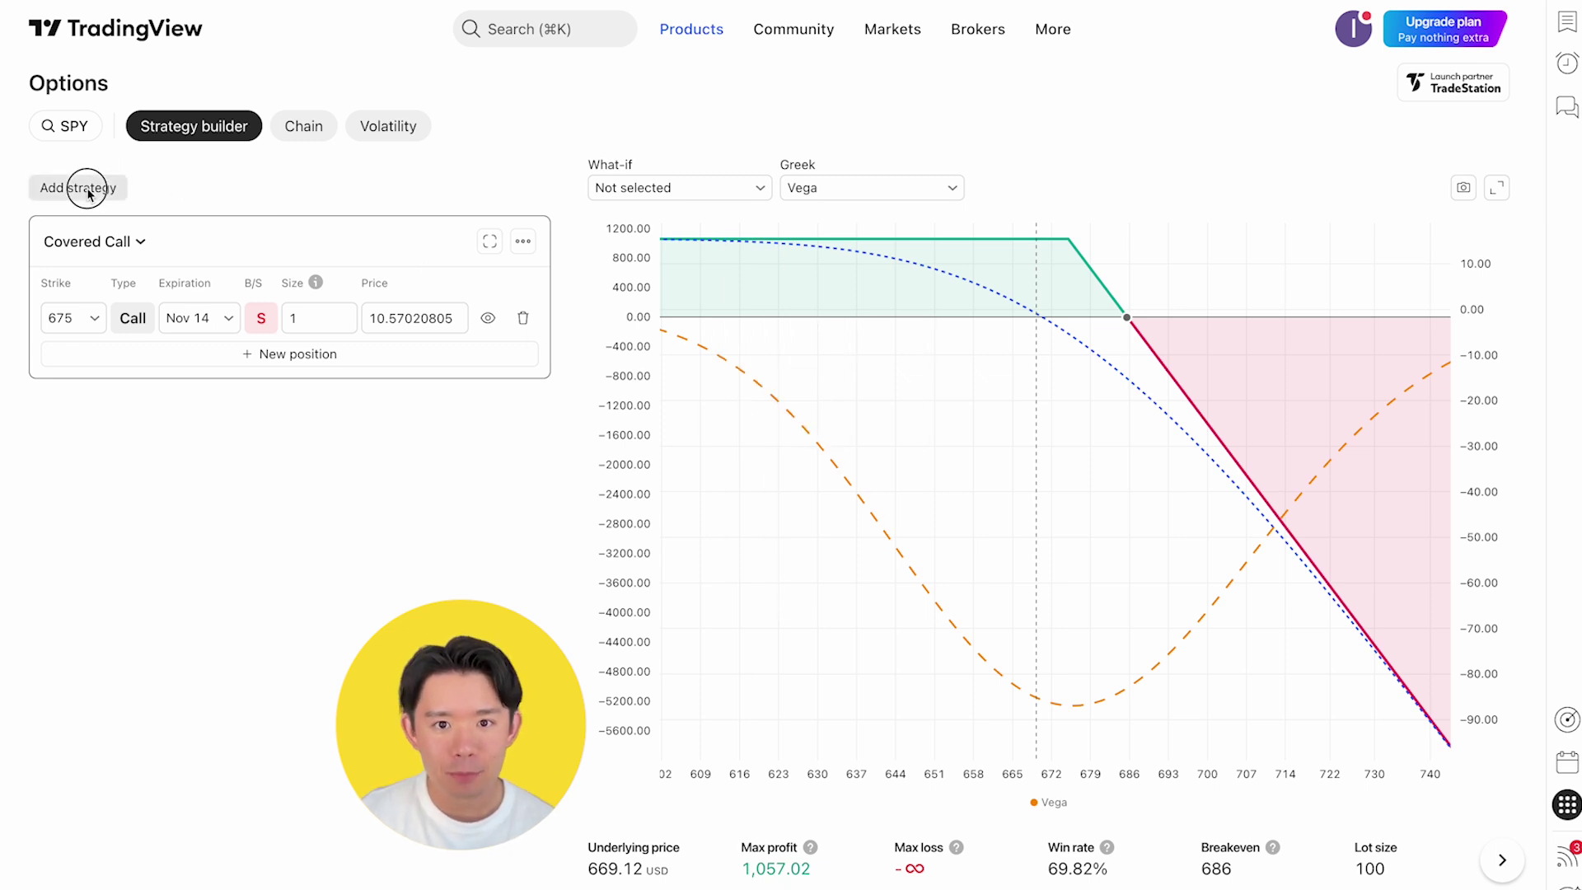
left_click(79, 188)
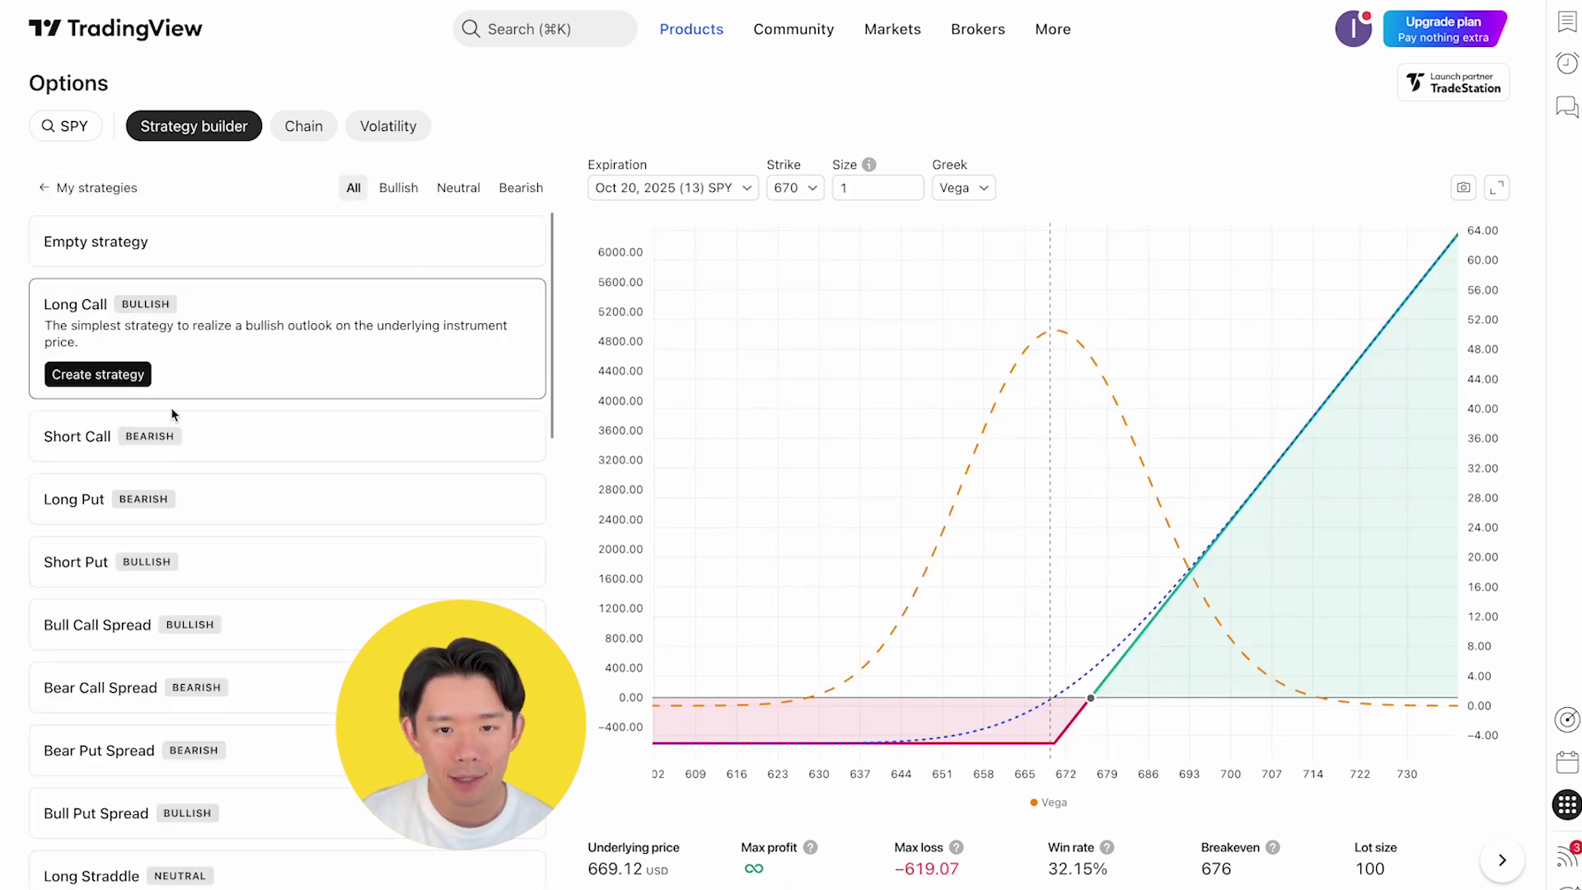
left_click(212, 461)
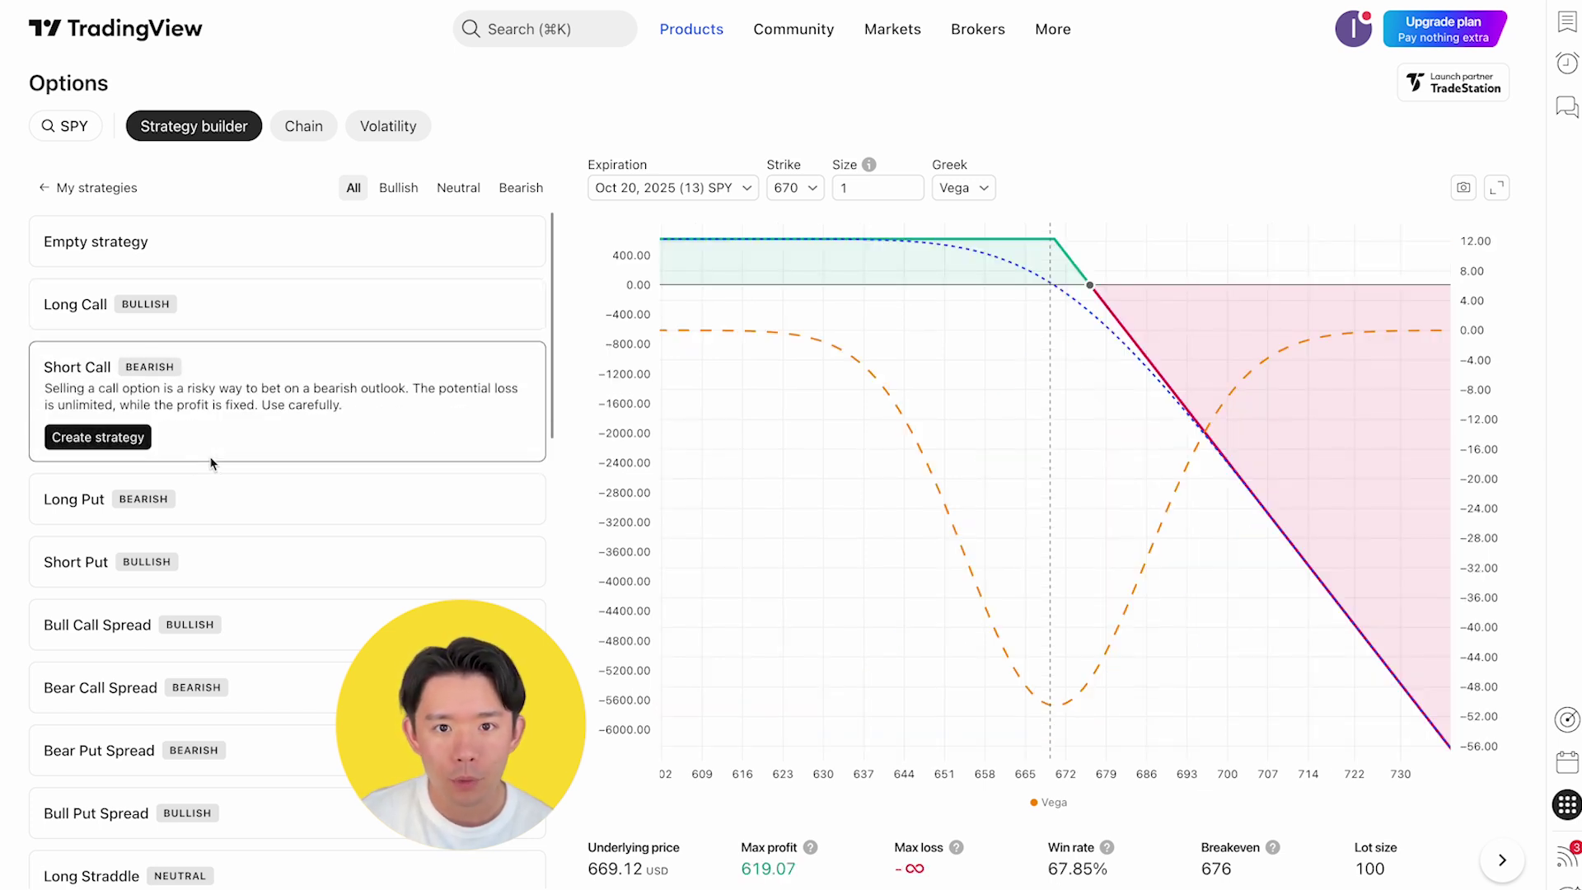
left_click(99, 435)
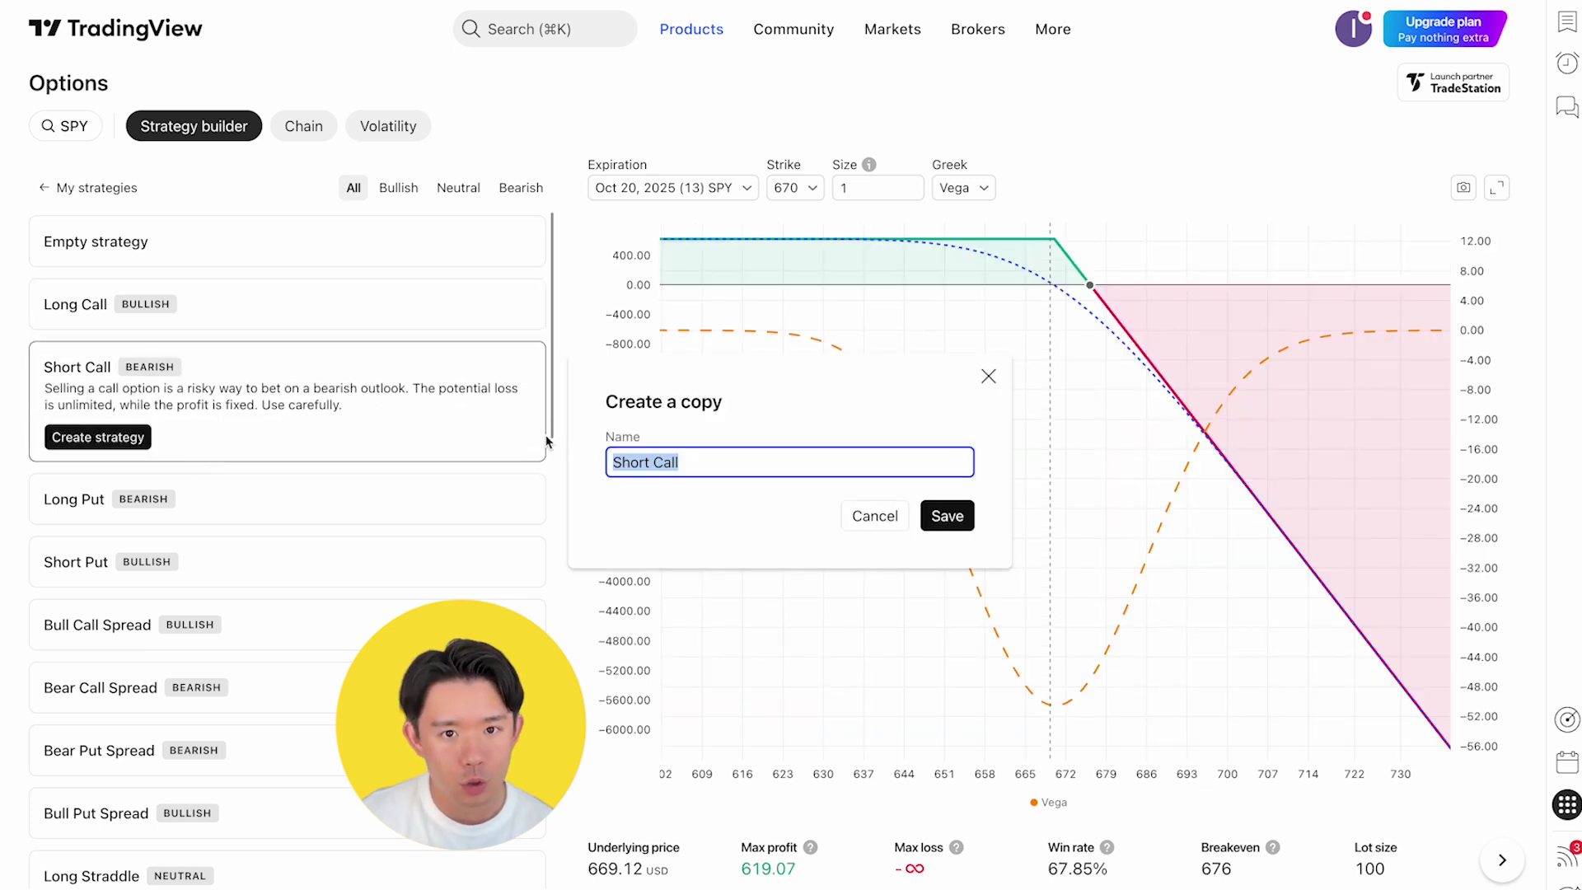
type("Covered Call")
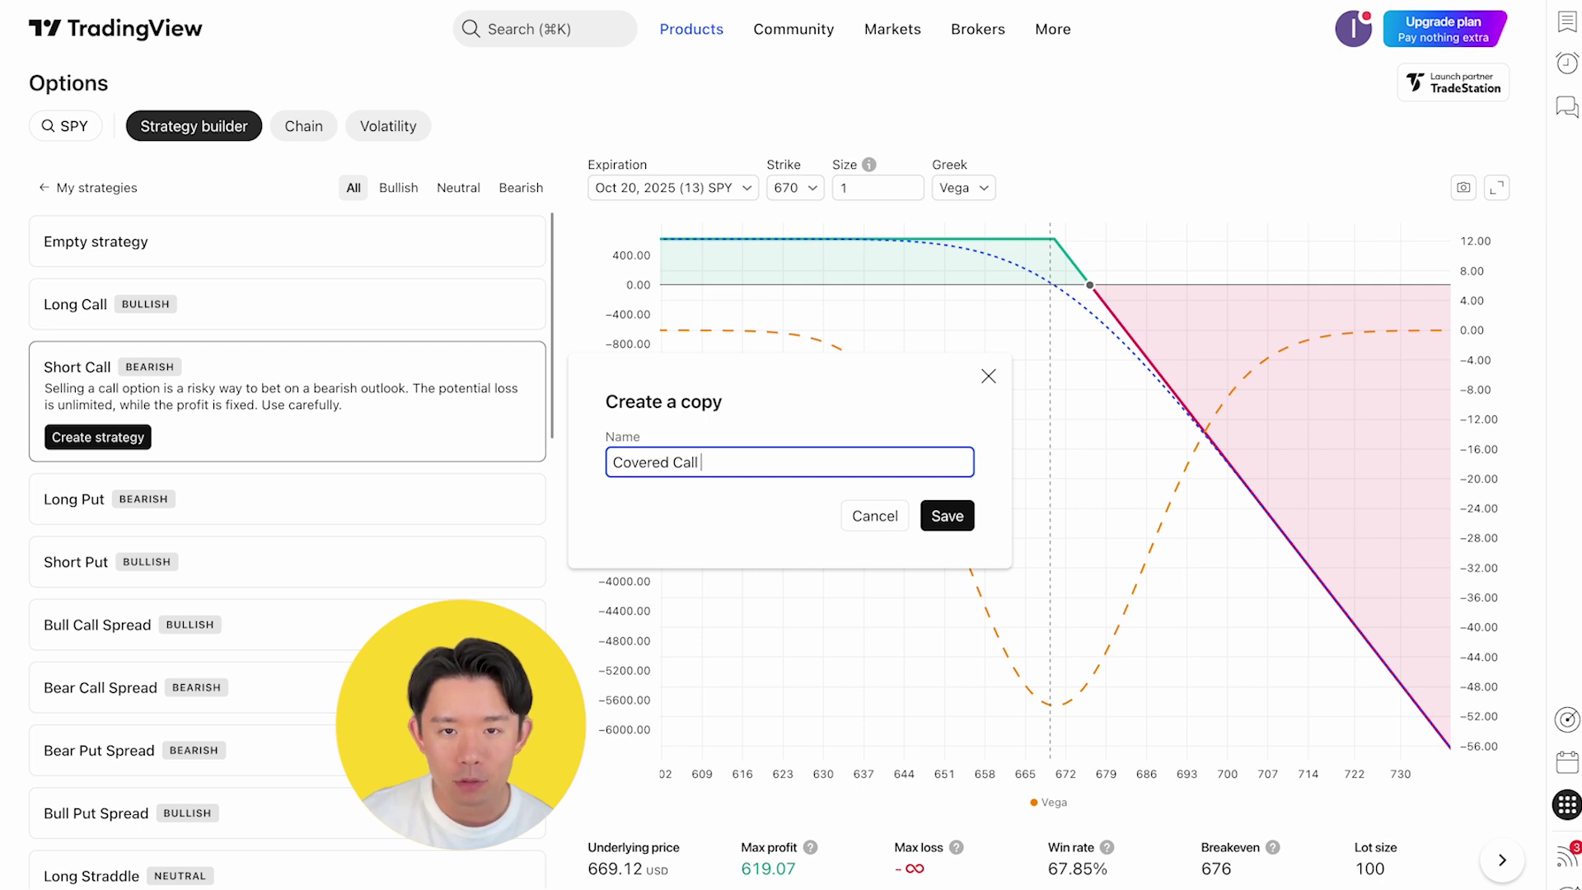
type(" Test")
key("Return")
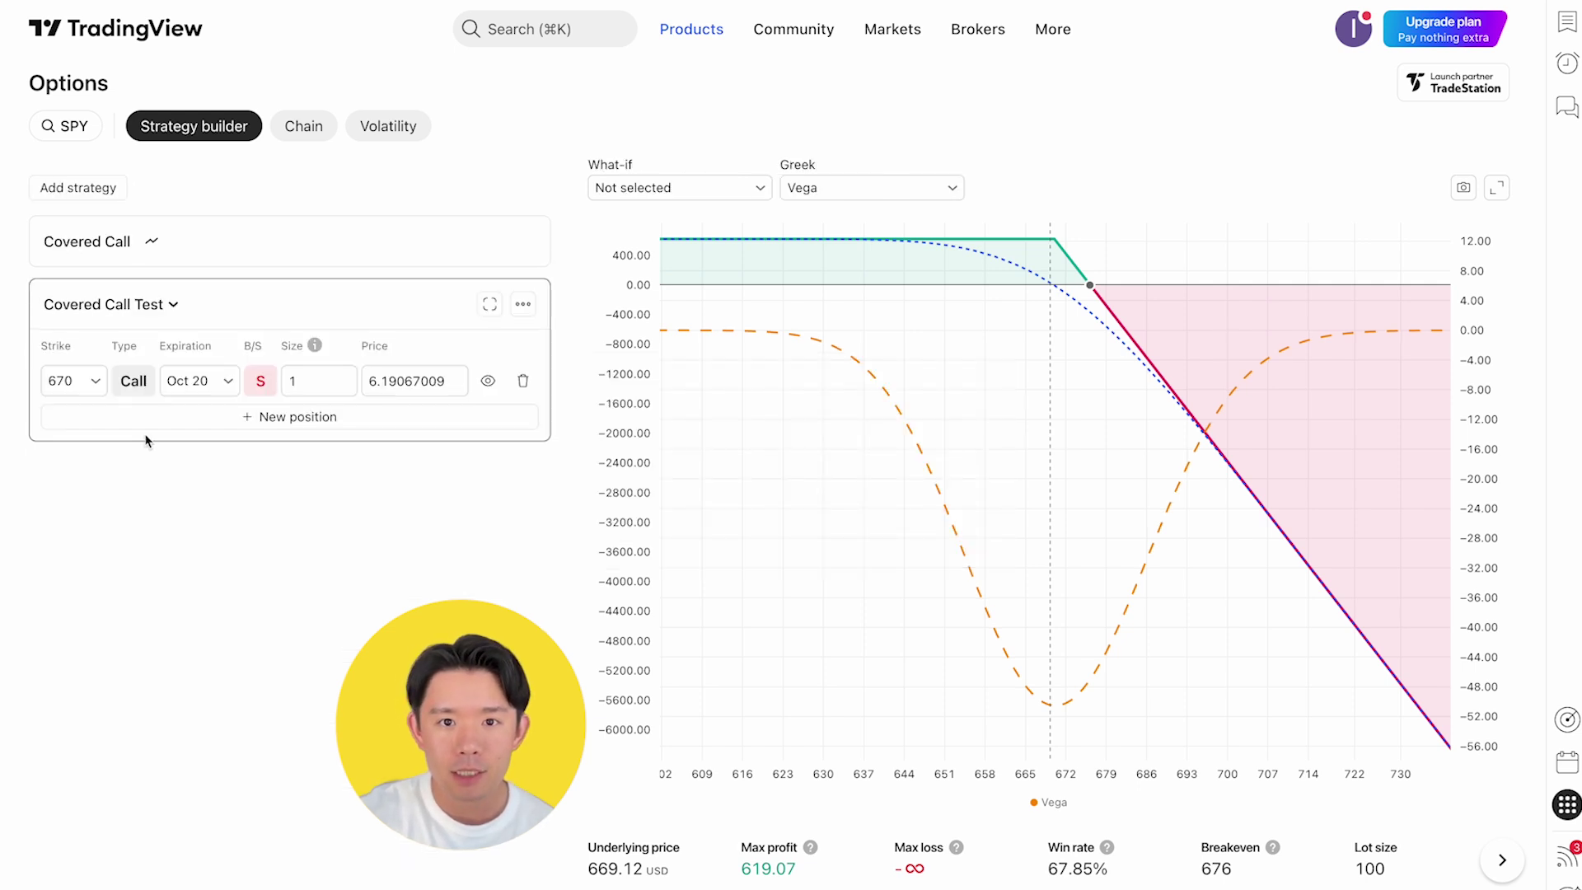
Set the short call to the 675 strike with the Nov 14 expiration
left_click(99, 387)
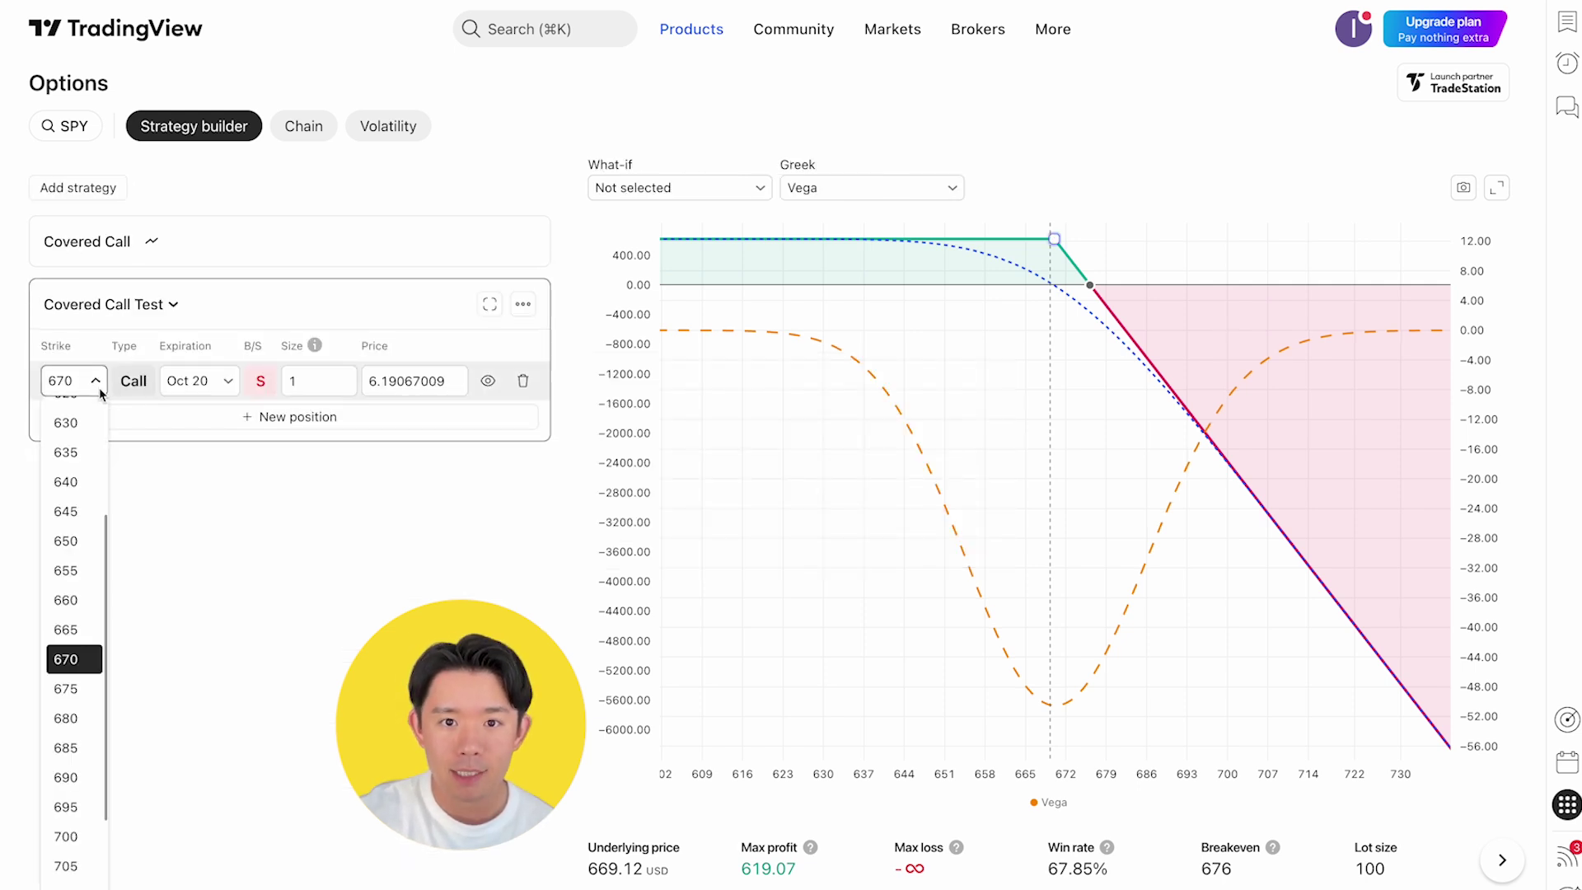
left_click(81, 686)
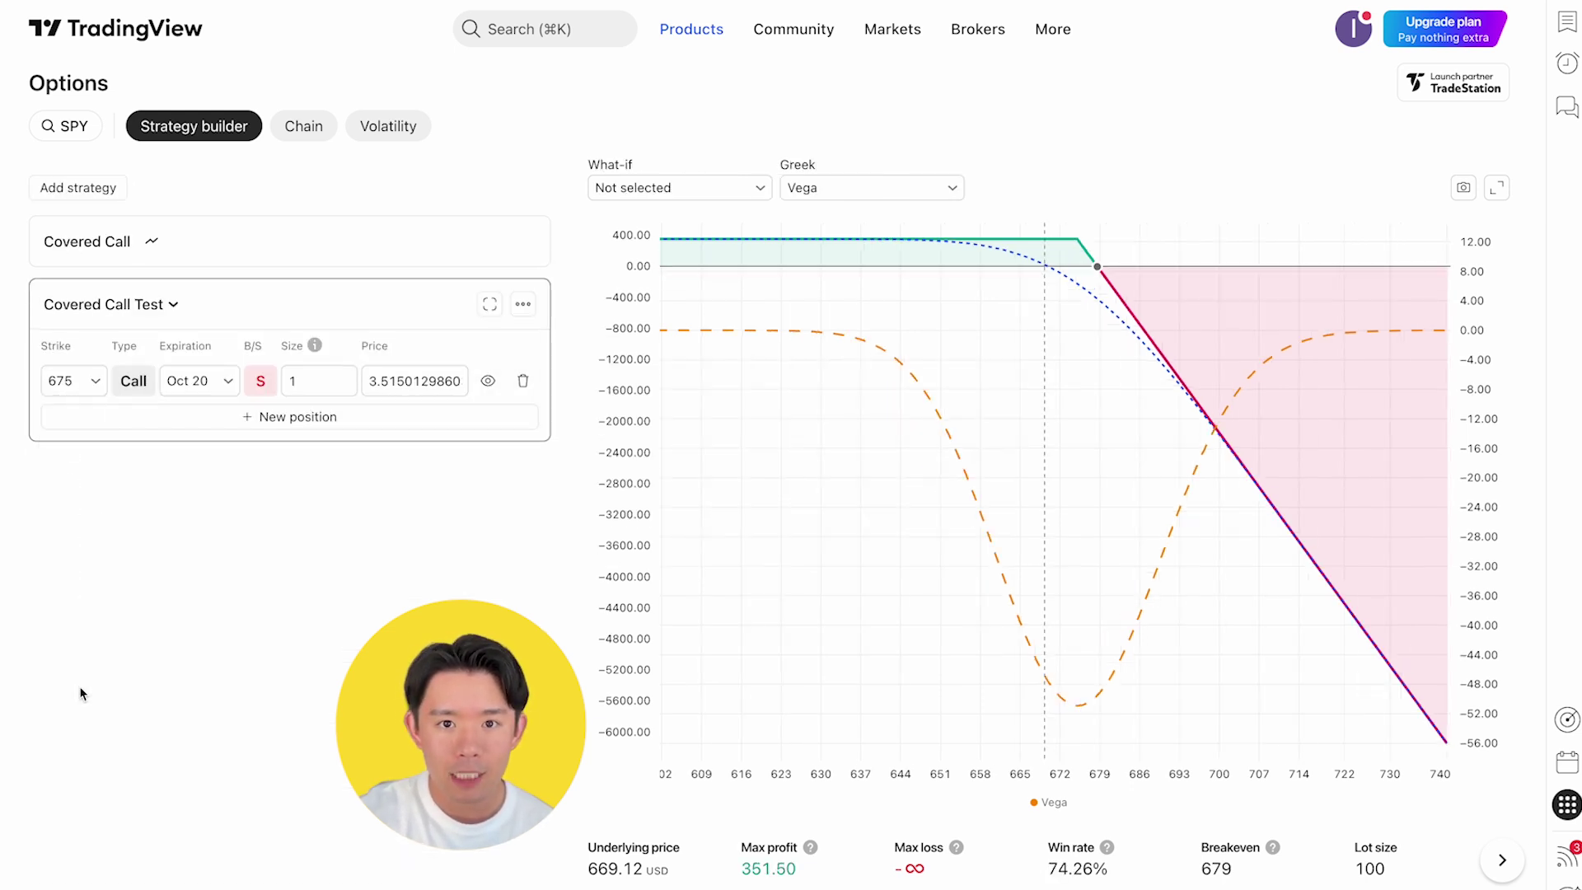
left_click(226, 380)
left_click(254, 778)
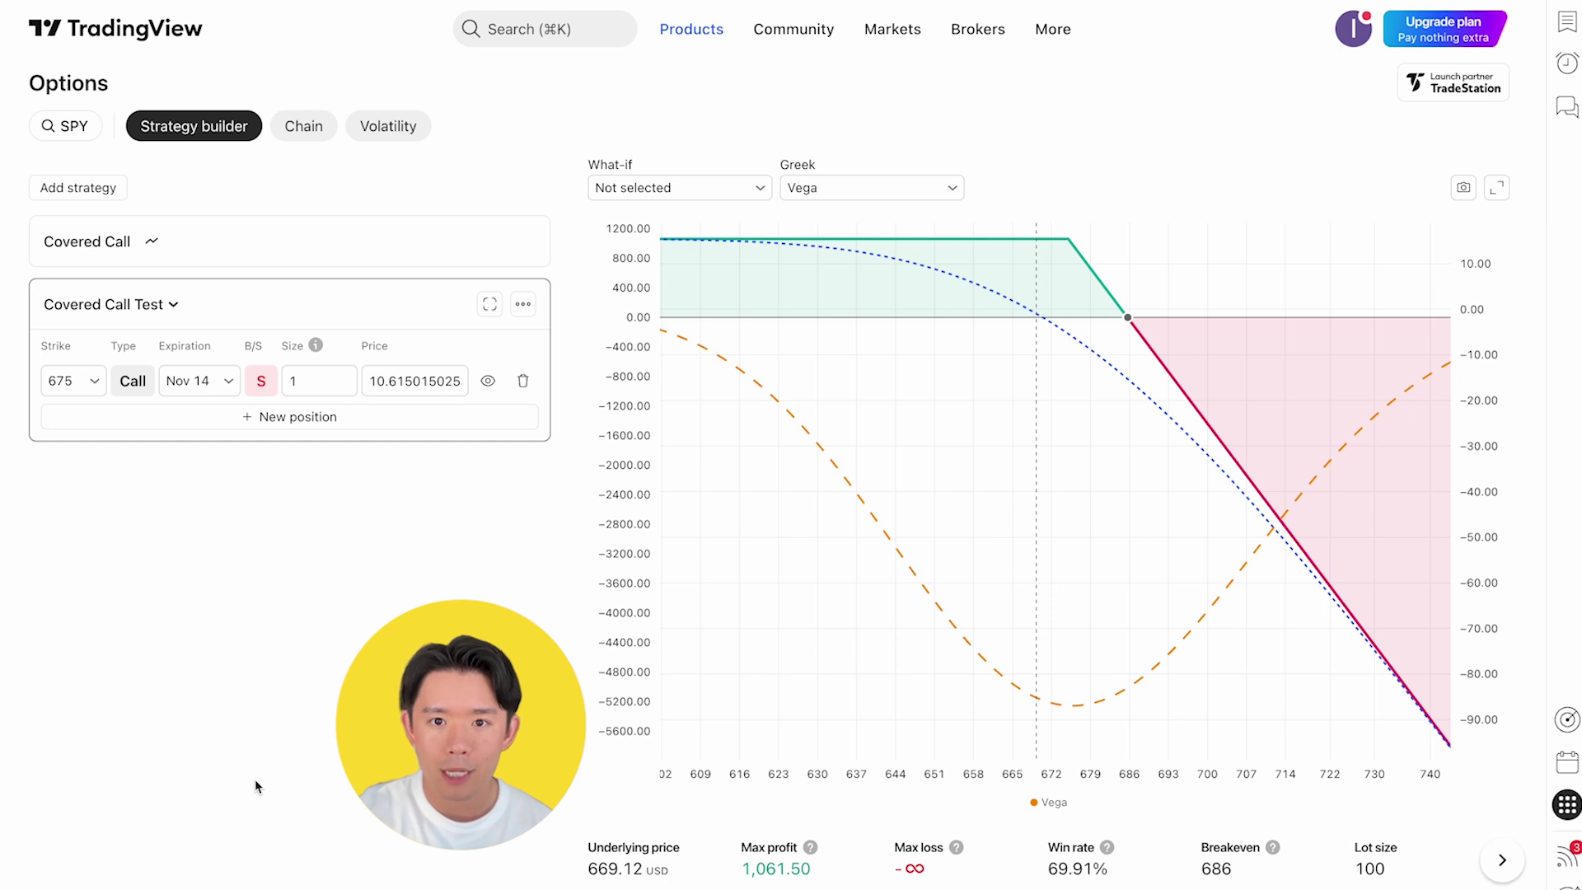
Plot Delta on the strategy chart and show the SPY options chain
left_click(861, 195)
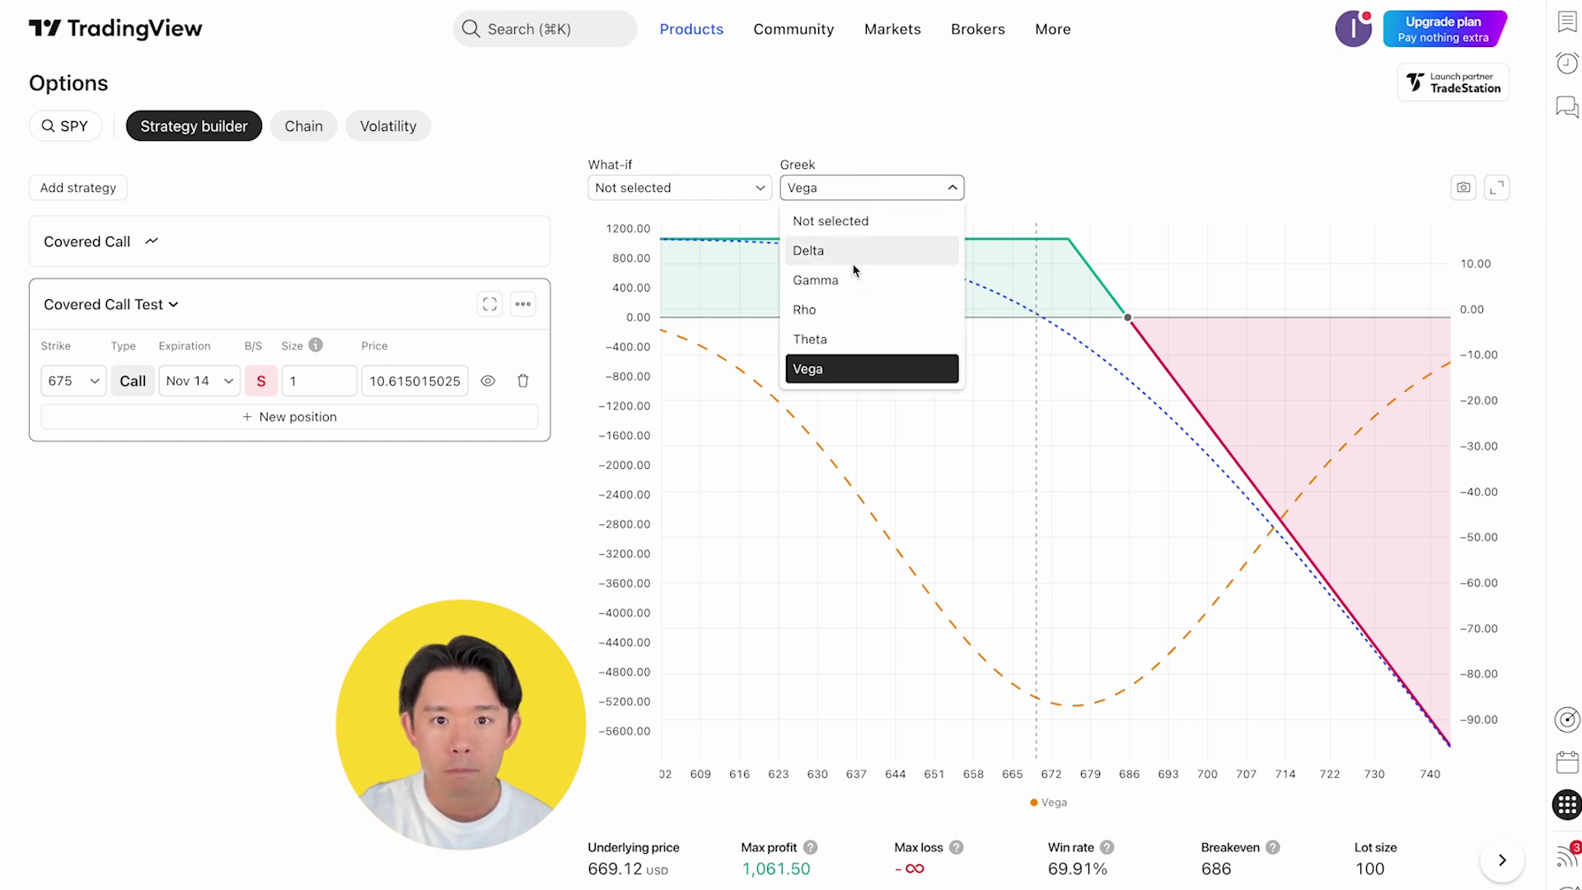
left_click(853, 262)
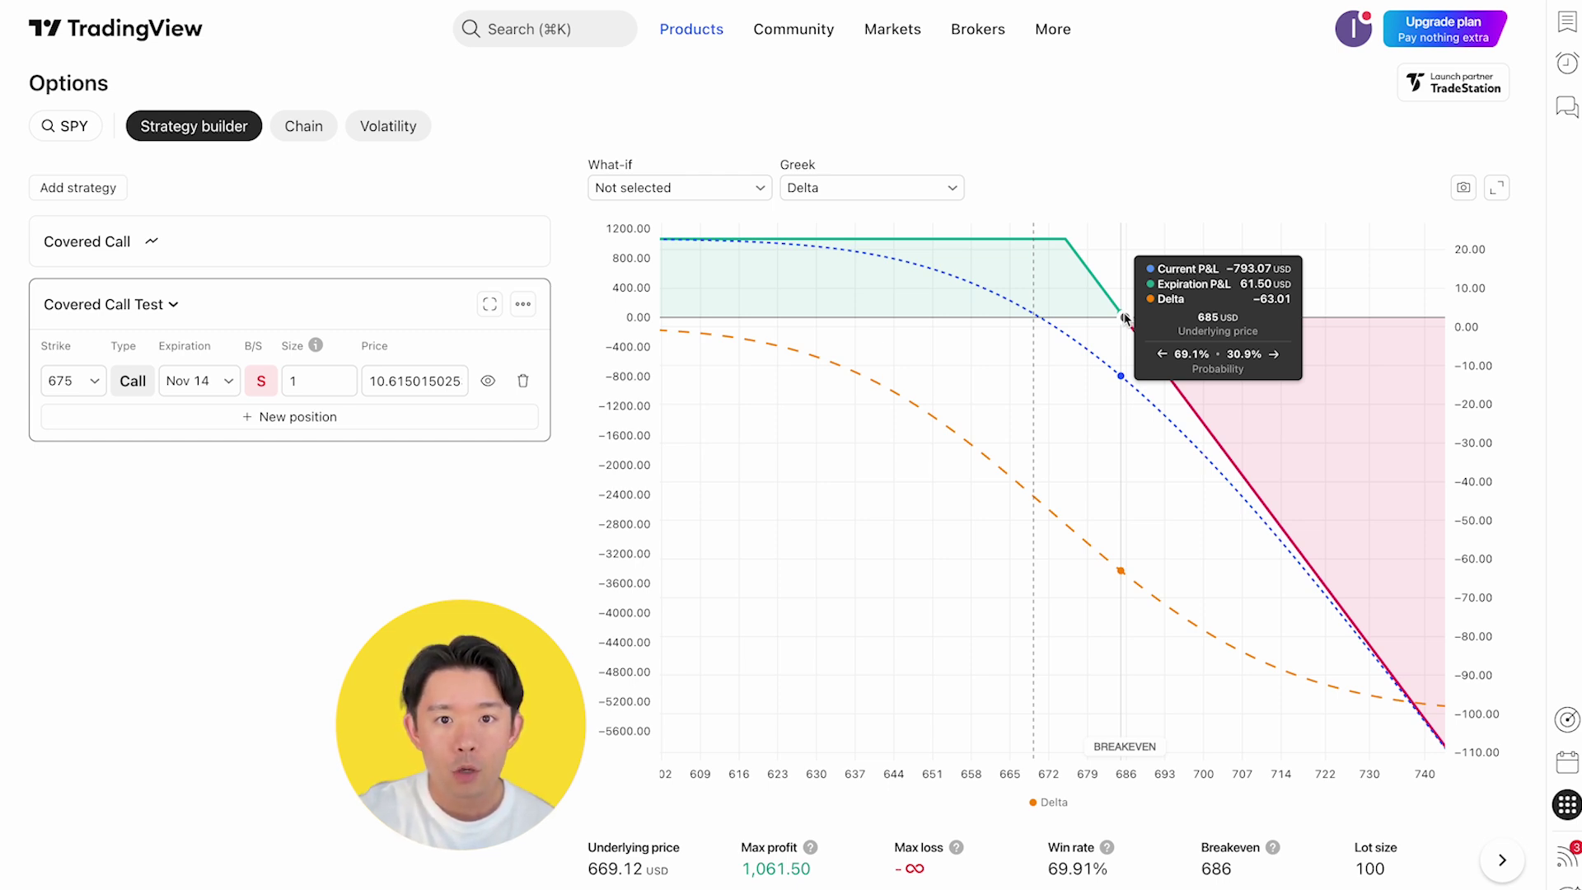
left_click(303, 126)
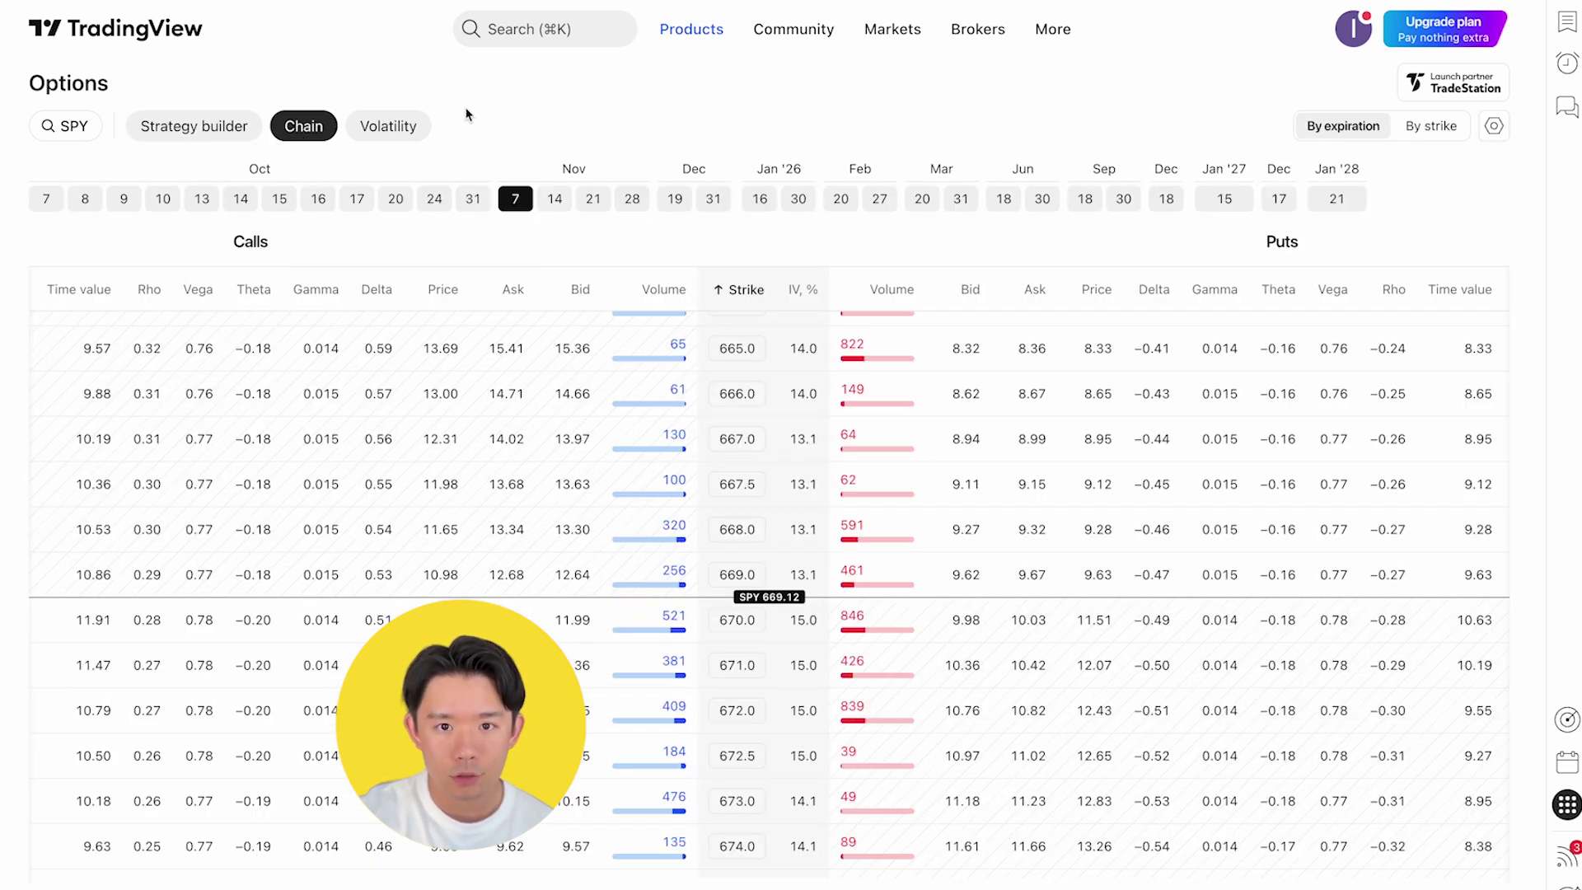
View SPY's volatility chart, then open Supercharts and start connecting the Alpaca broker
left_click(390, 129)
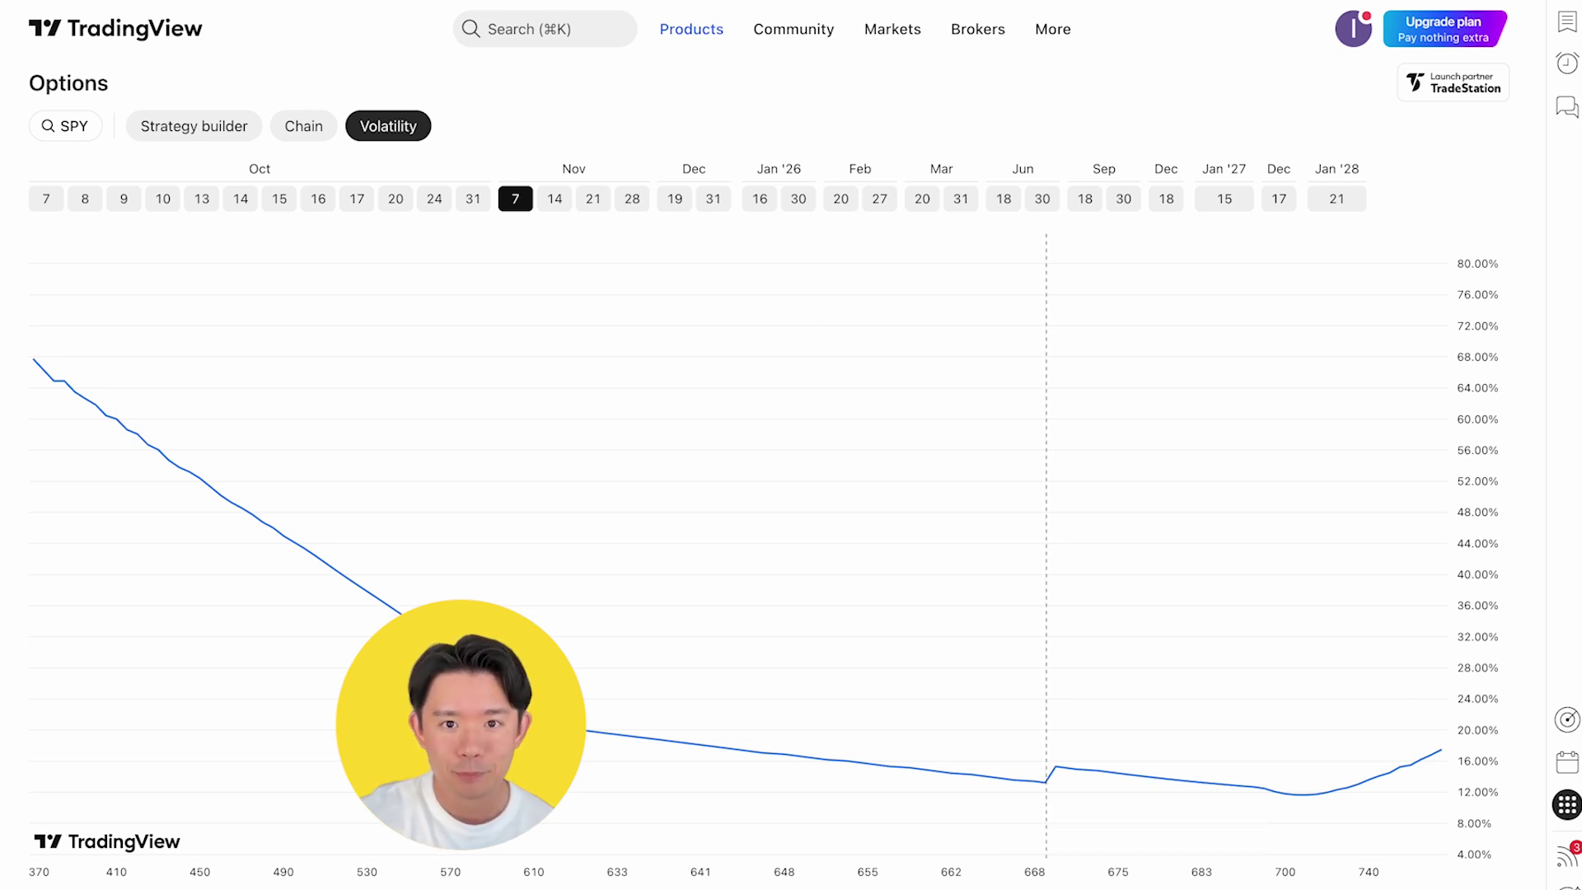
mouse_move(691, 29)
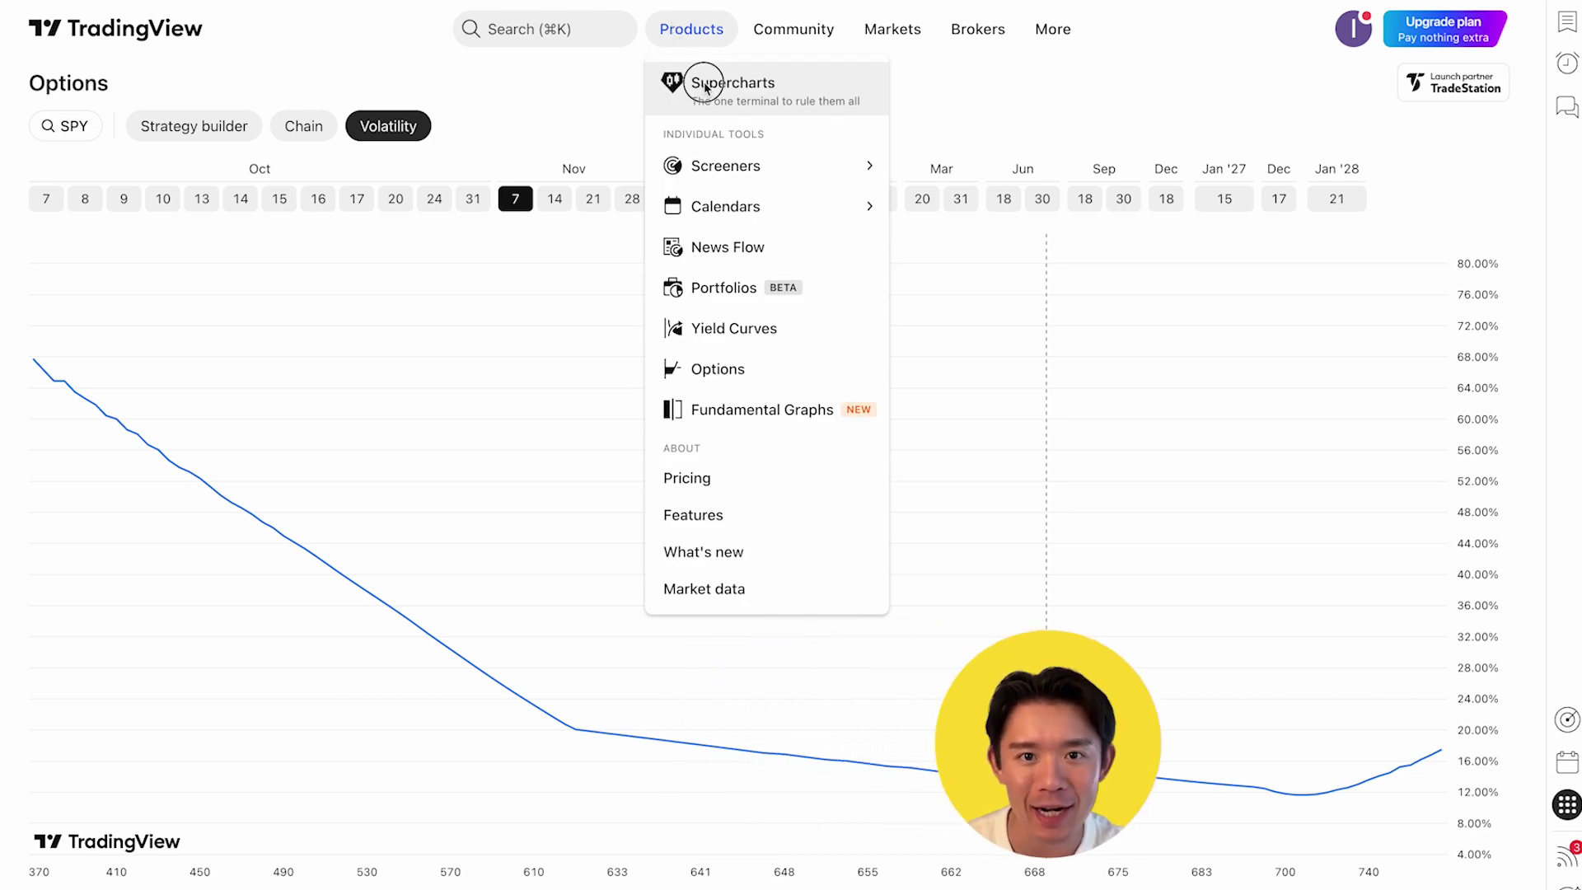
left_click(704, 81)
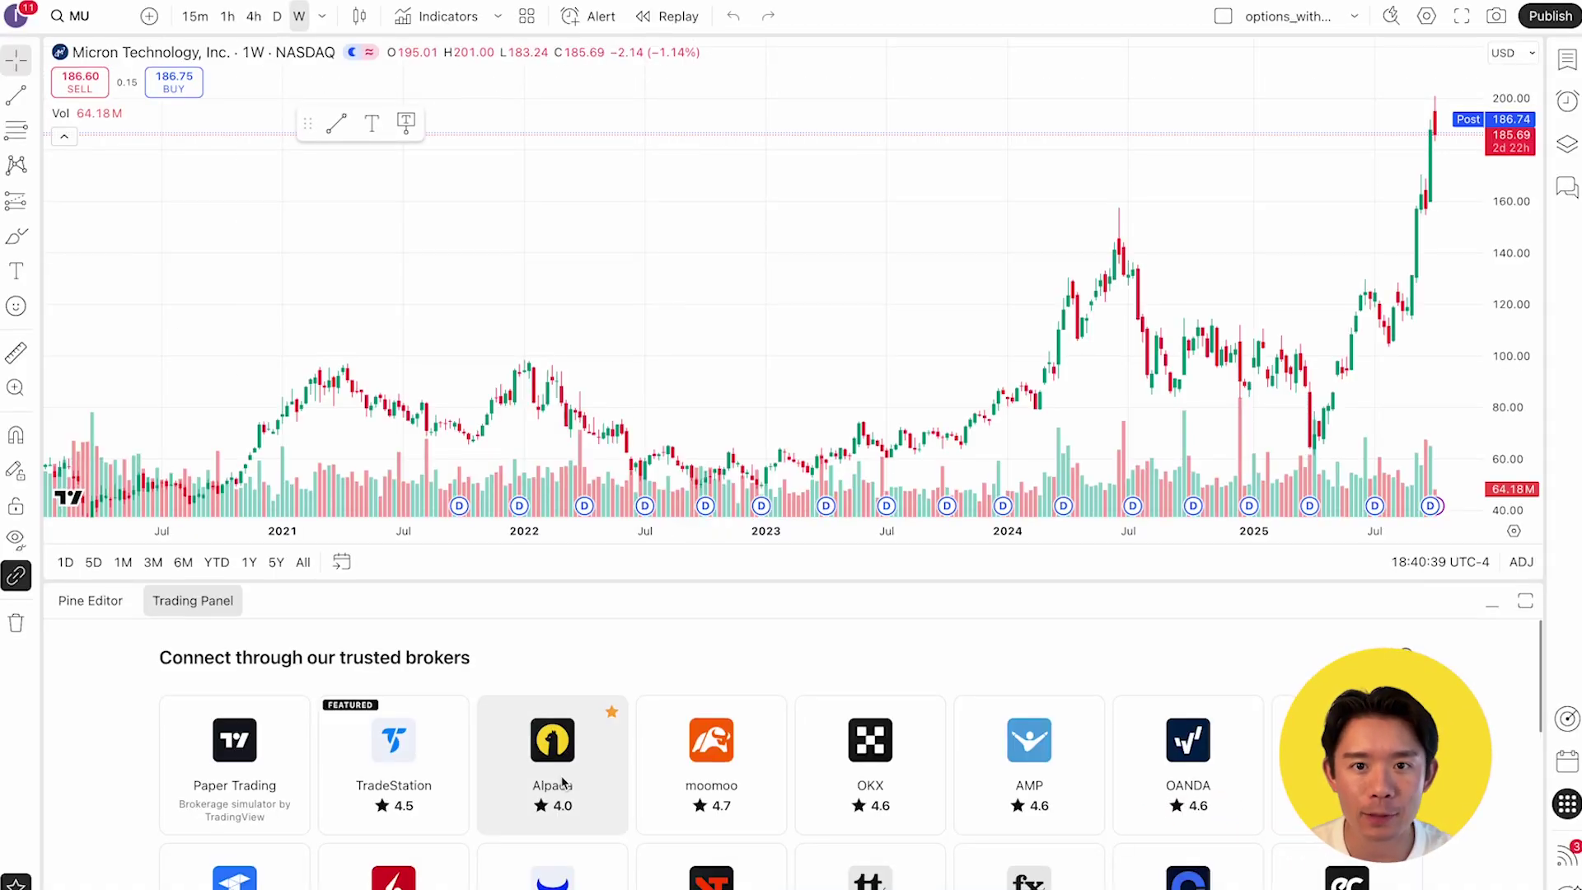
left_click(552, 754)
left_click(791, 428)
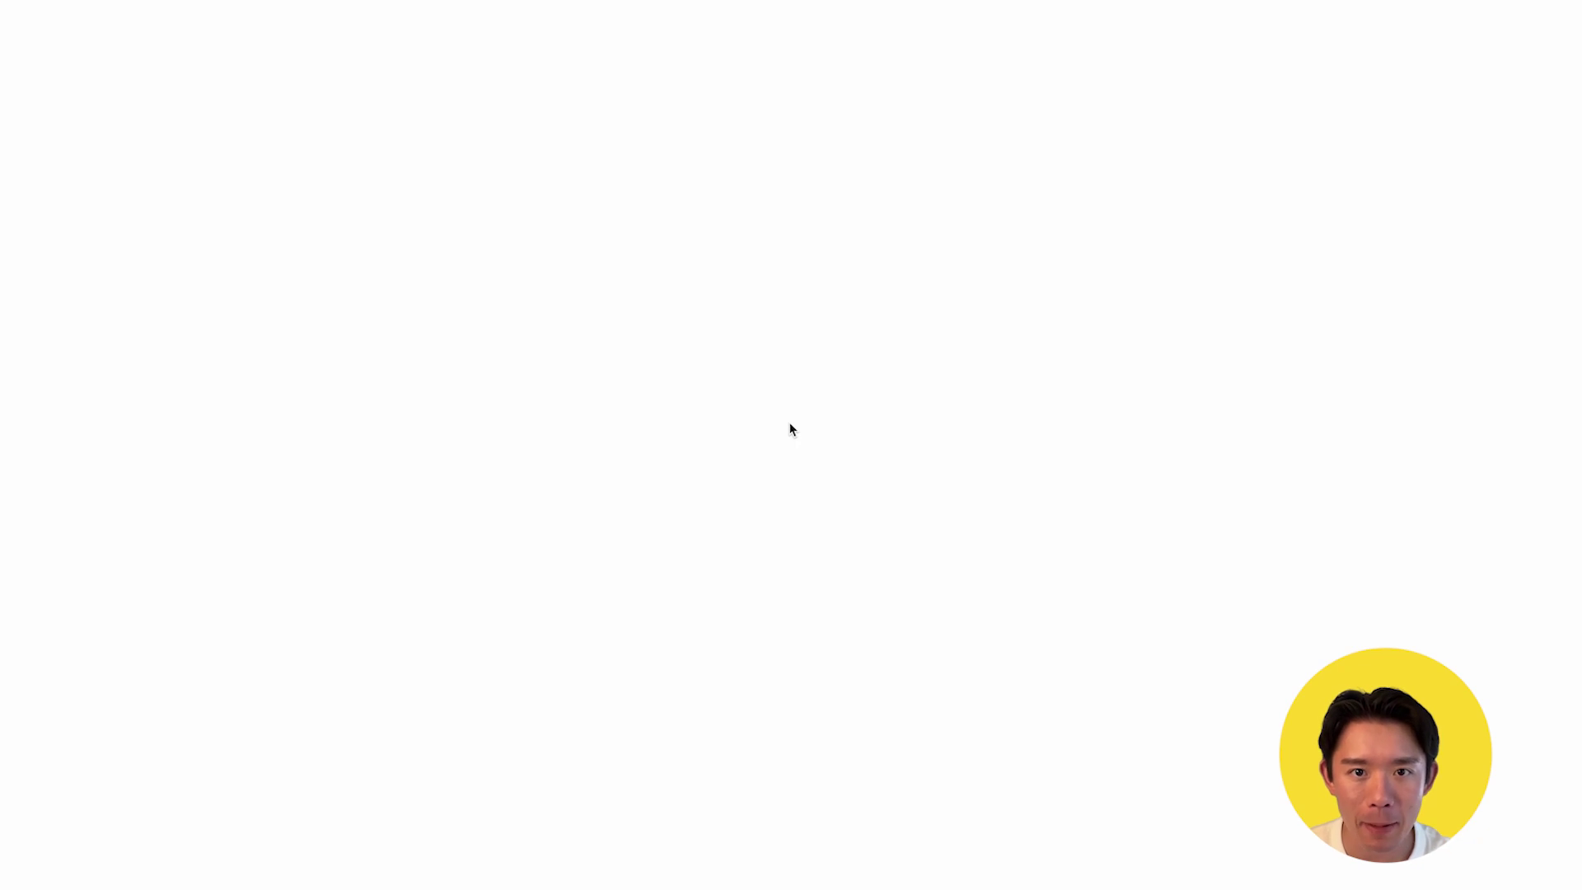
Log in to Alpaca with the saved login and authorize TradingView for the live and paper accounts
left_click(752, 265)
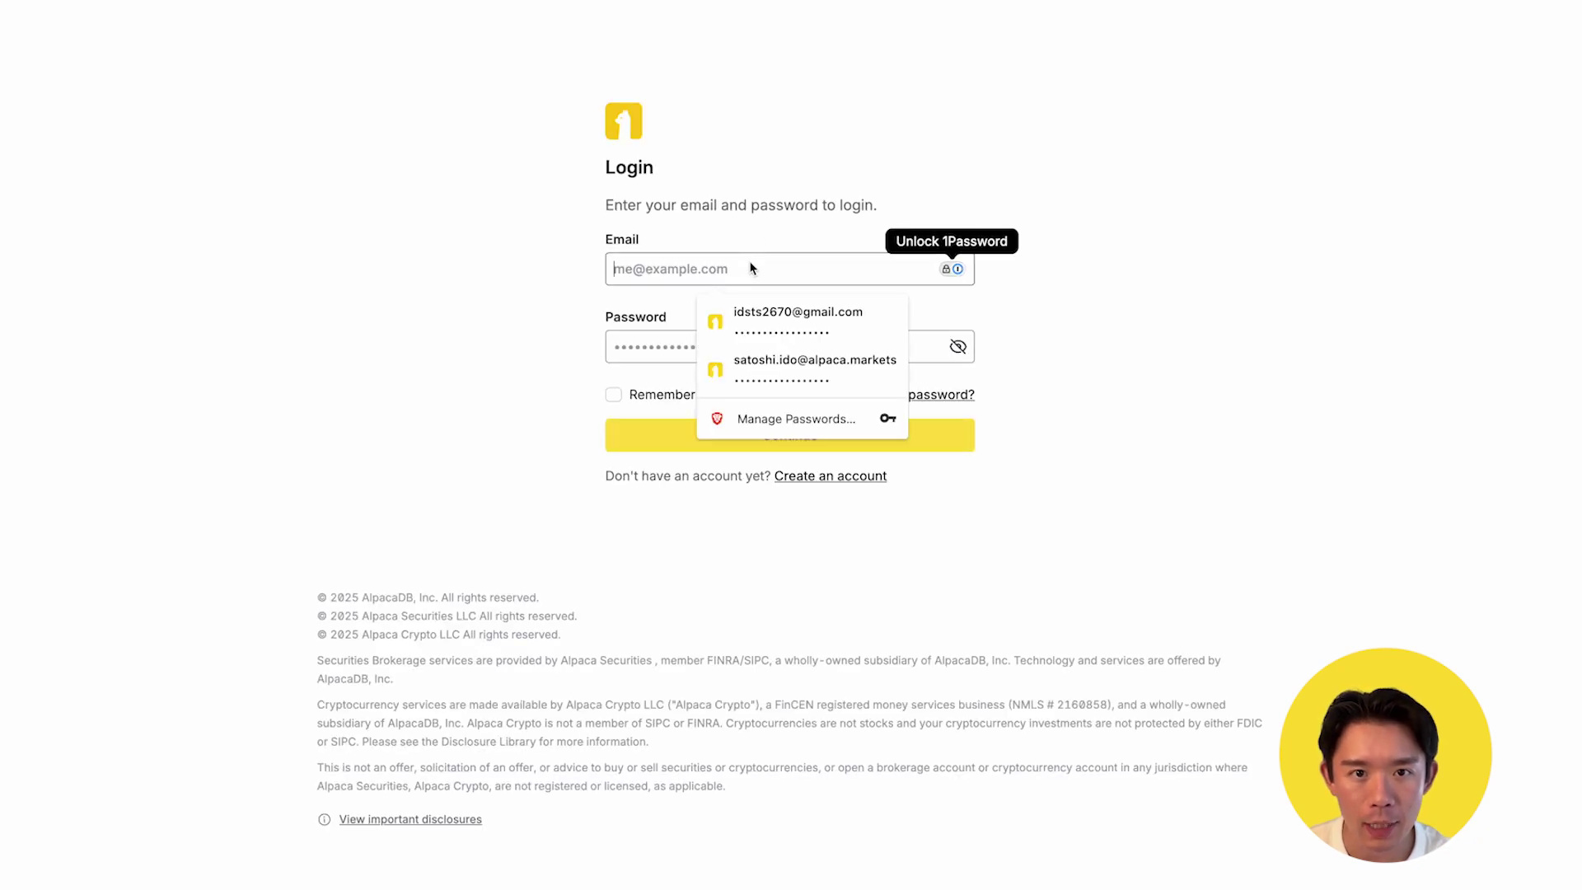
left_click(783, 370)
left_click(779, 437)
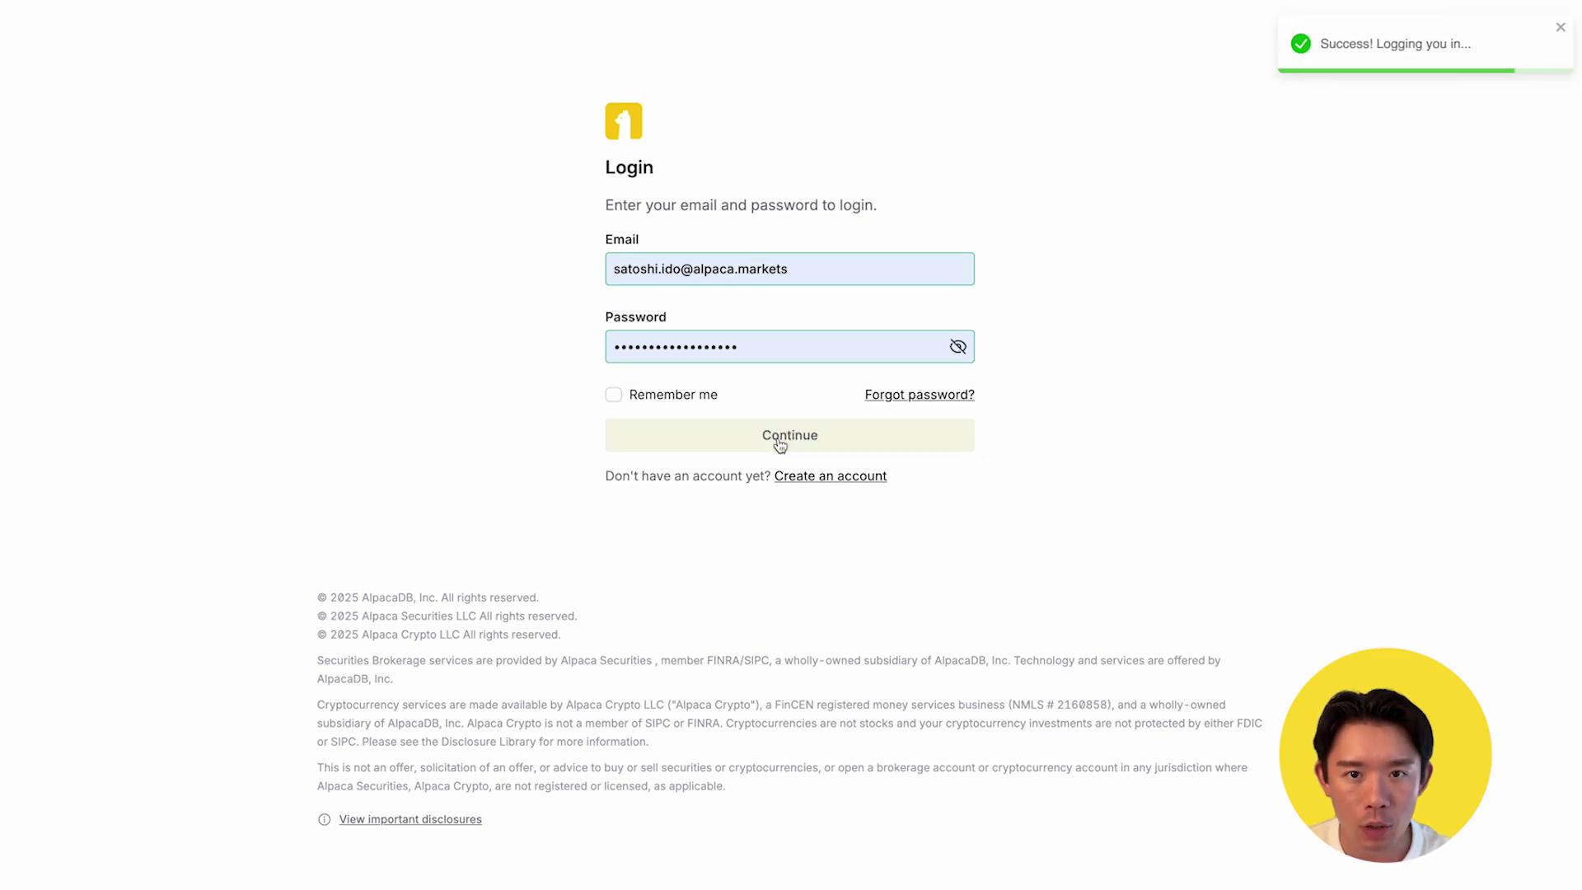
left_click(779, 444)
left_click(771, 608)
left_click(824, 685)
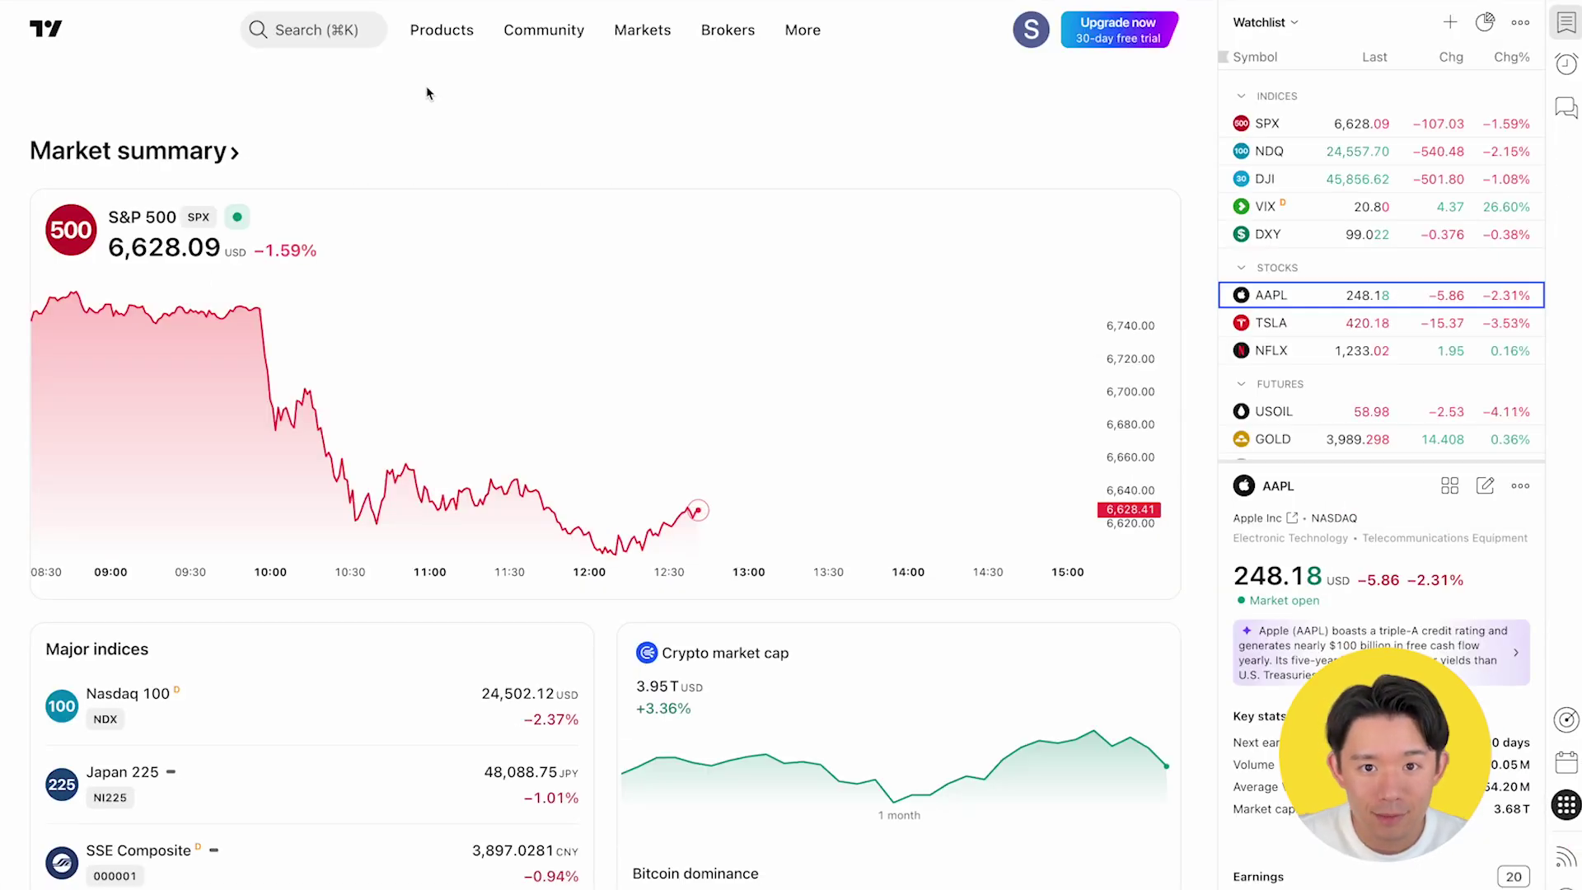
Chart the SPY 14 Nov 2025 675 call from the SPY options chain in Symbol Search
left_click(430, 33)
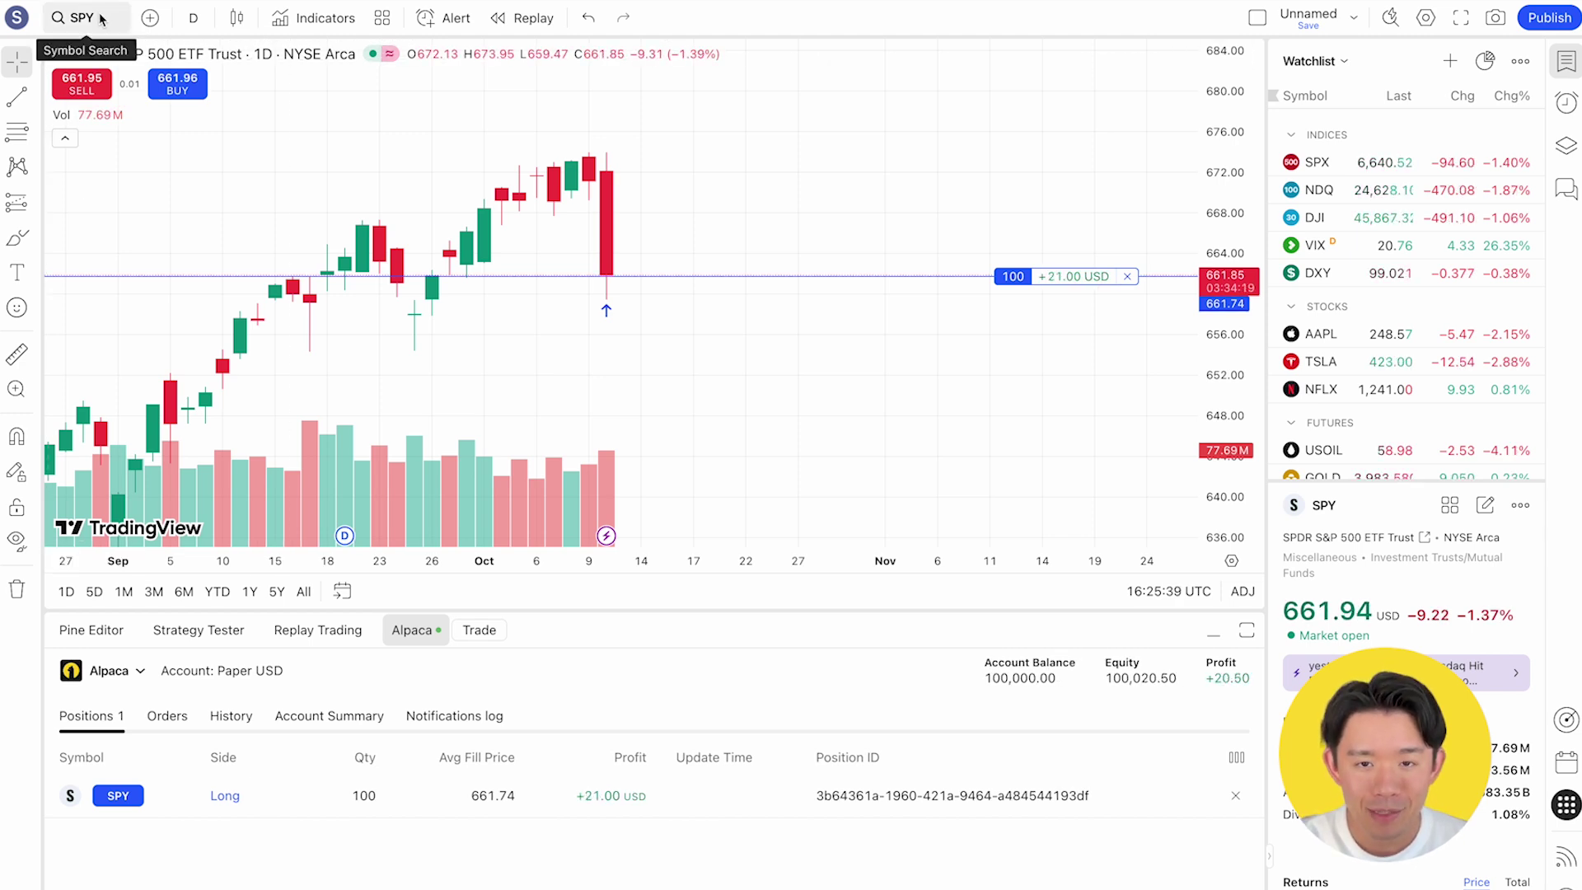
left_click(214, 54)
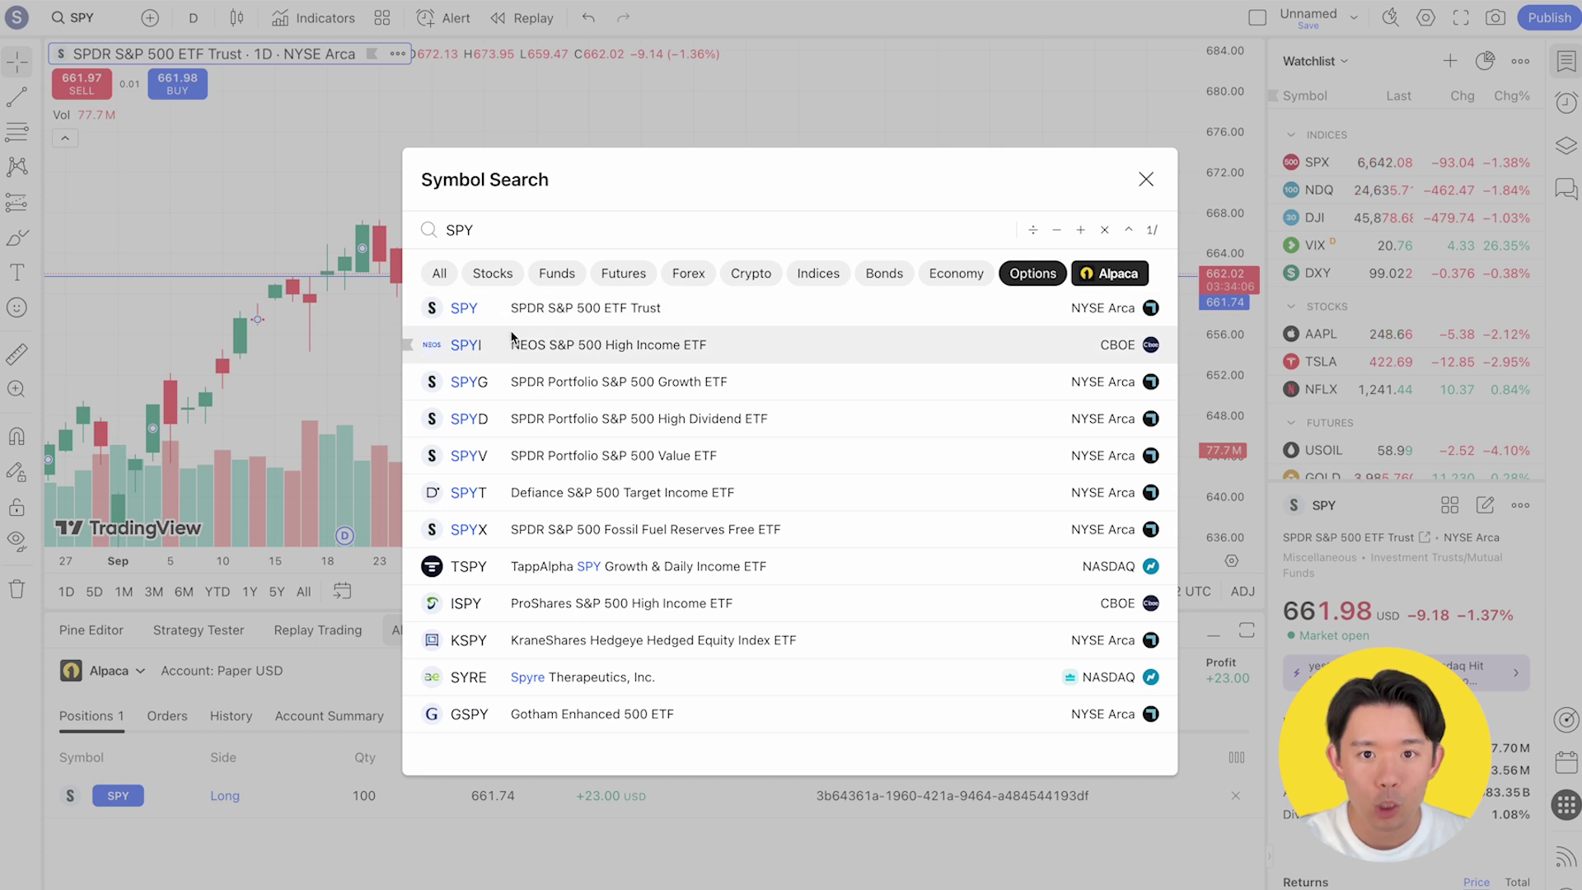
left_click(514, 321)
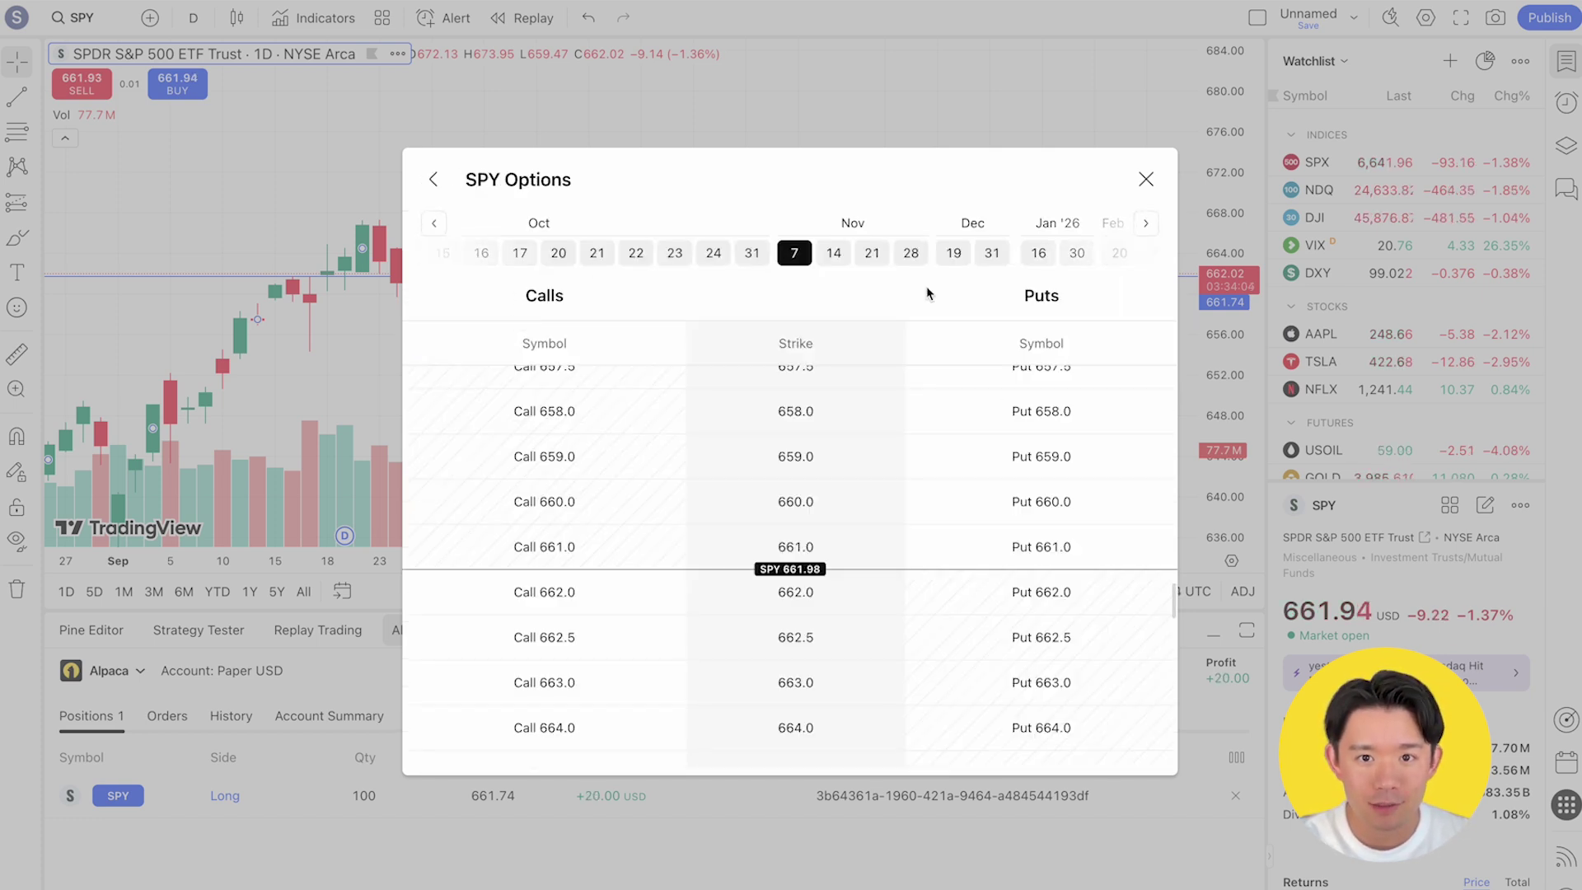
left_click(821, 257)
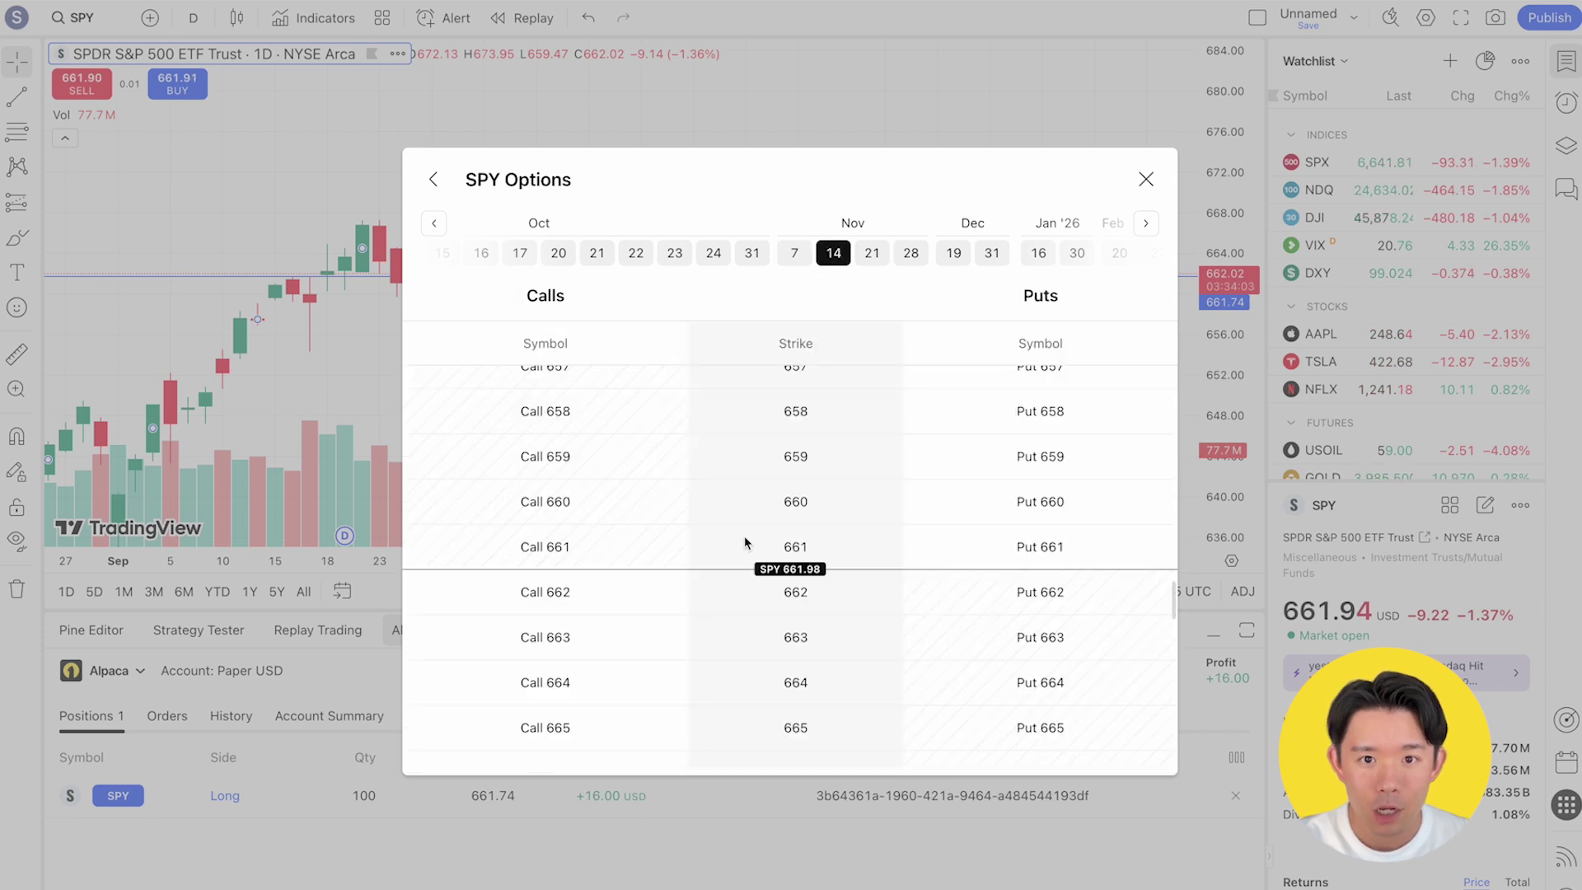
scroll(744, 540, "down", 5)
scroll(744, 542, "down", 2)
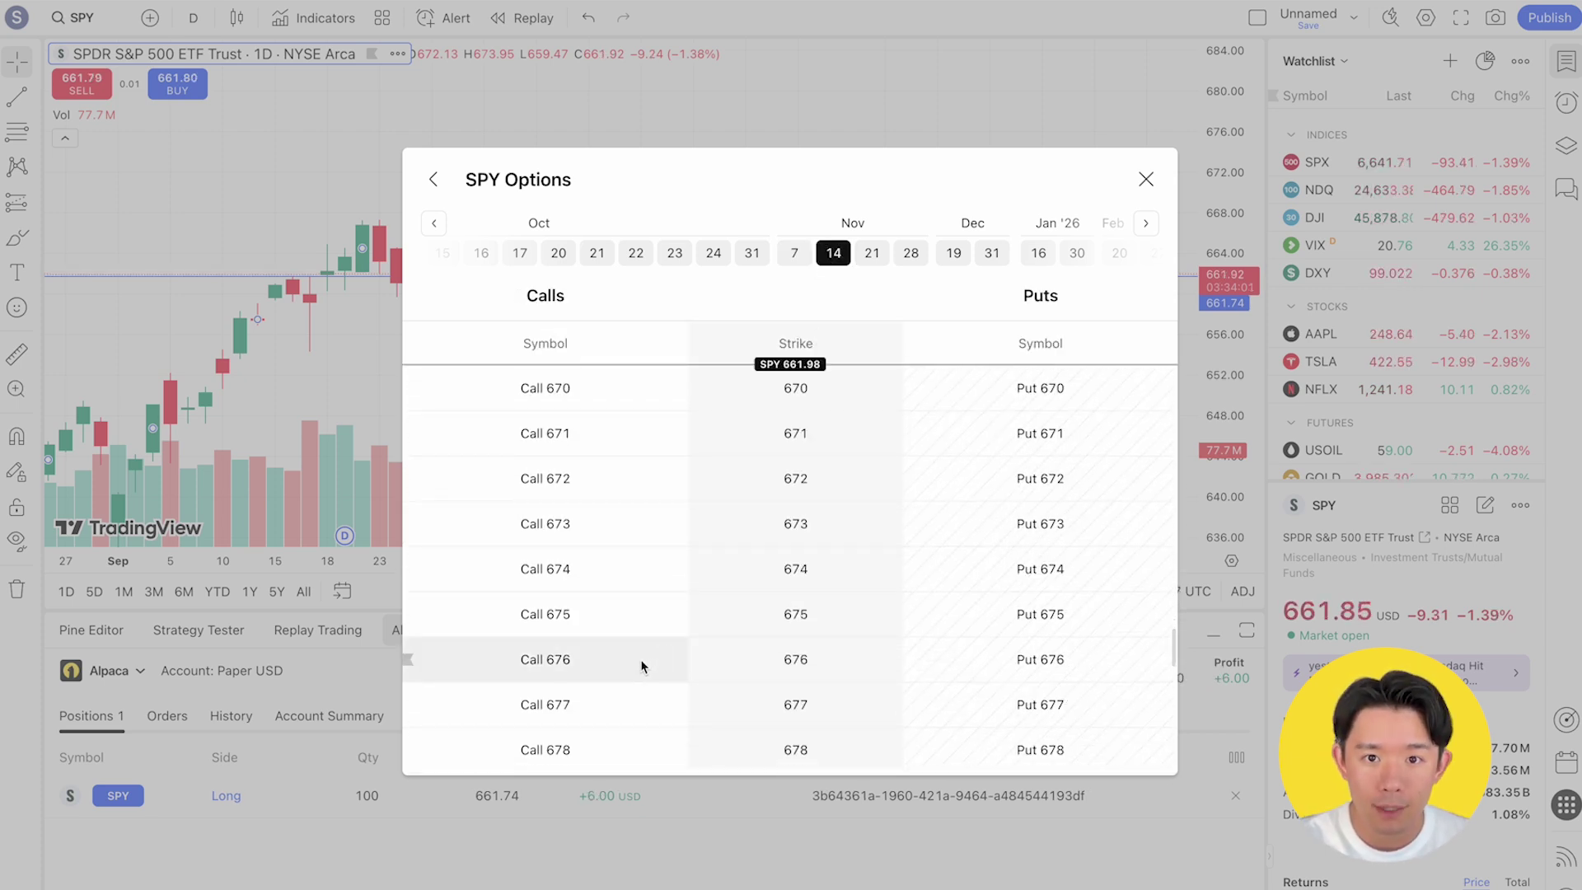
left_click(621, 607)
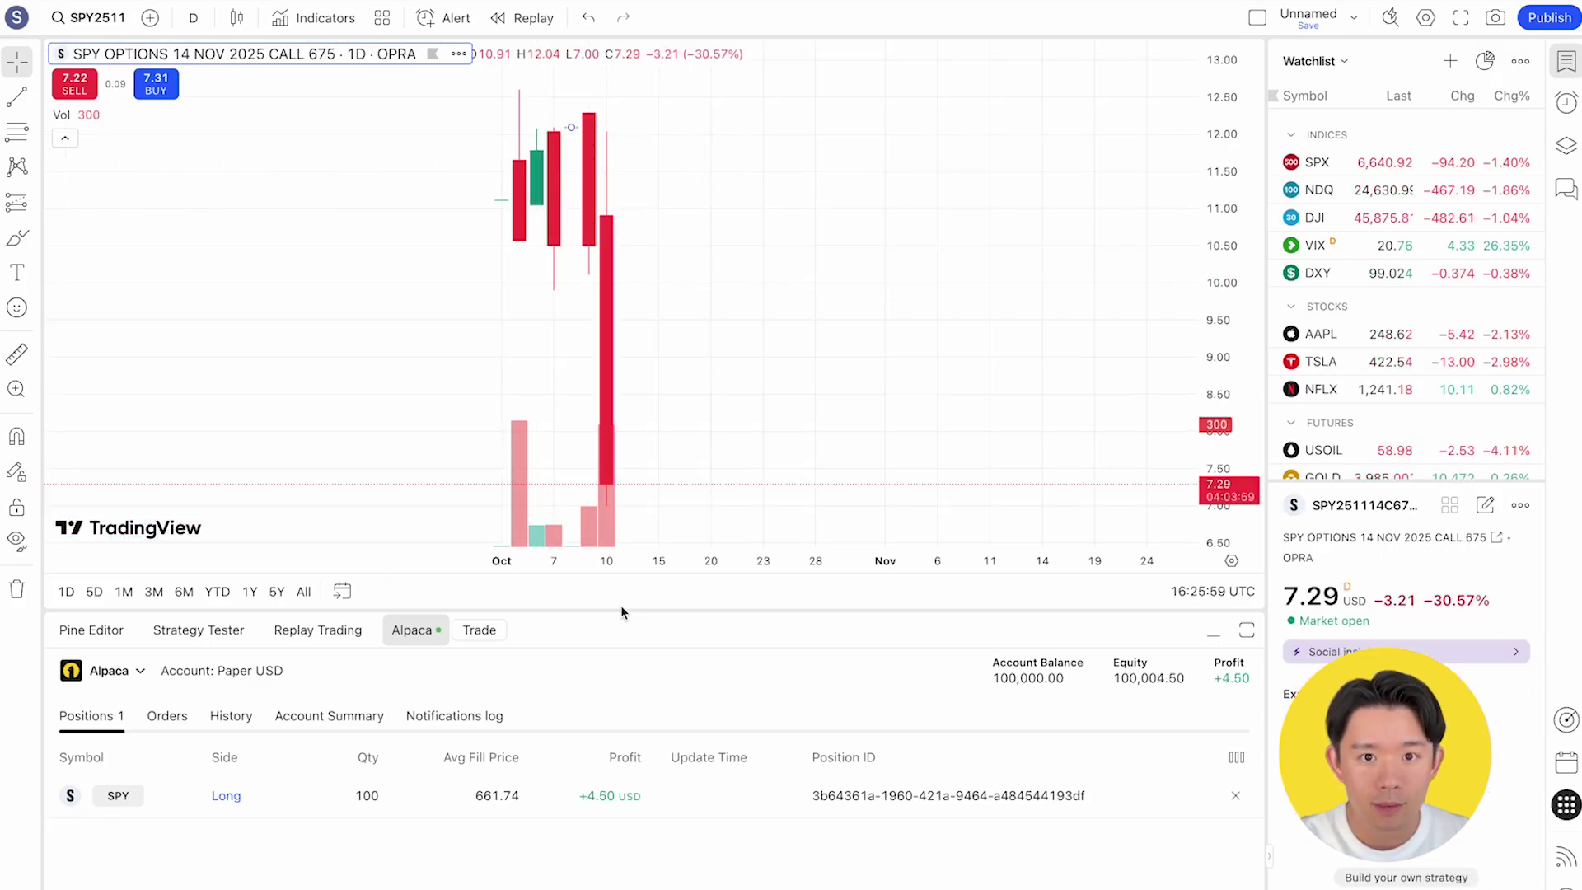
Open the order panel for the SPY 675 call and start a sell order
left_click(480, 631)
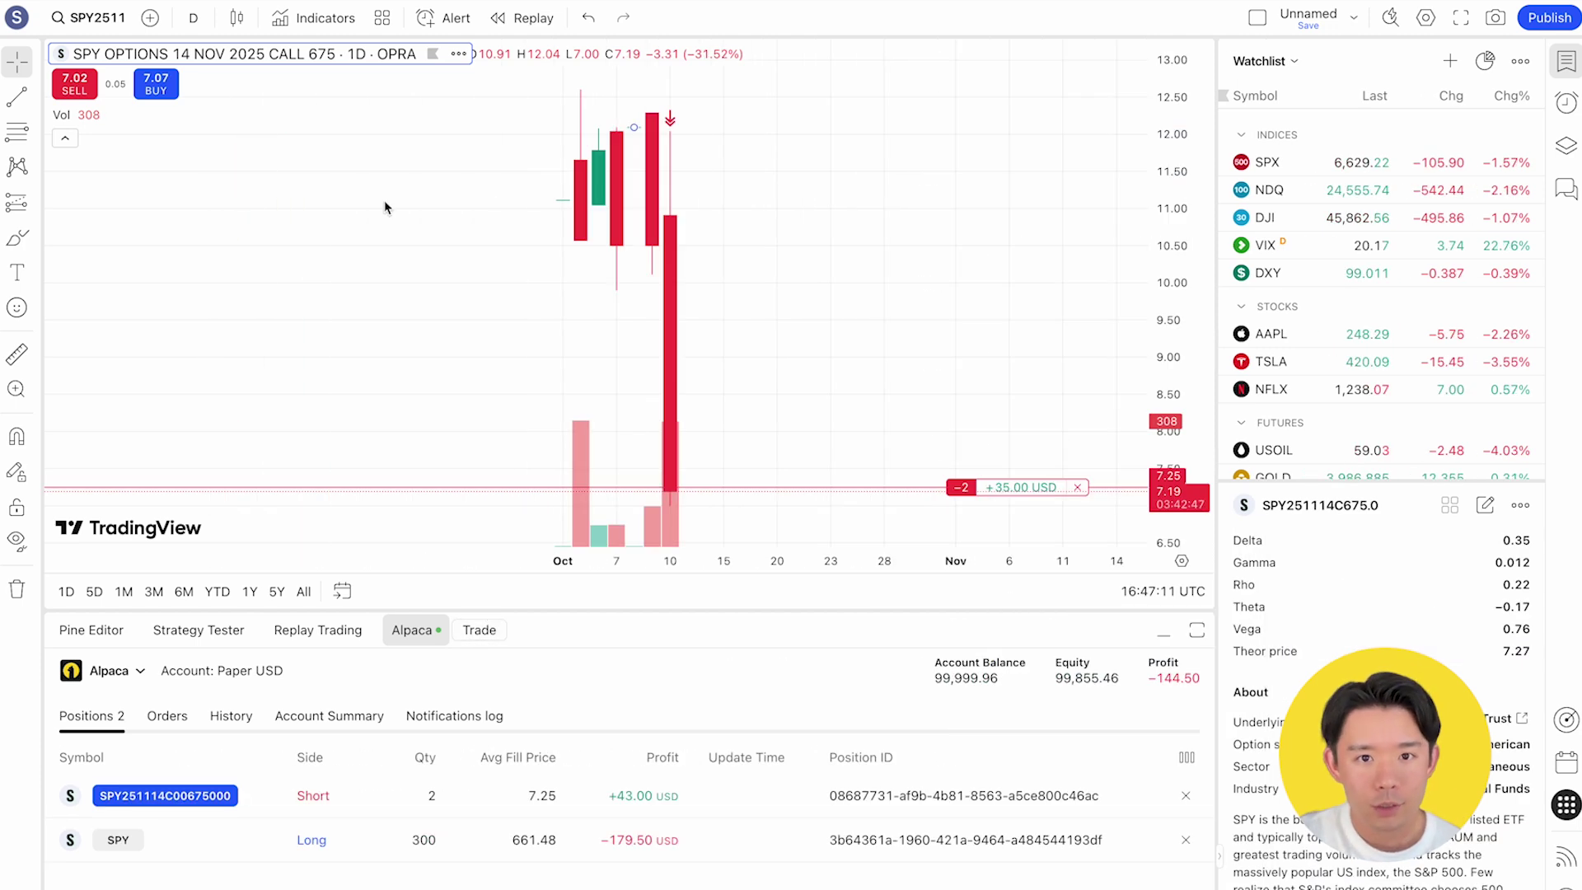
left_click(80, 95)
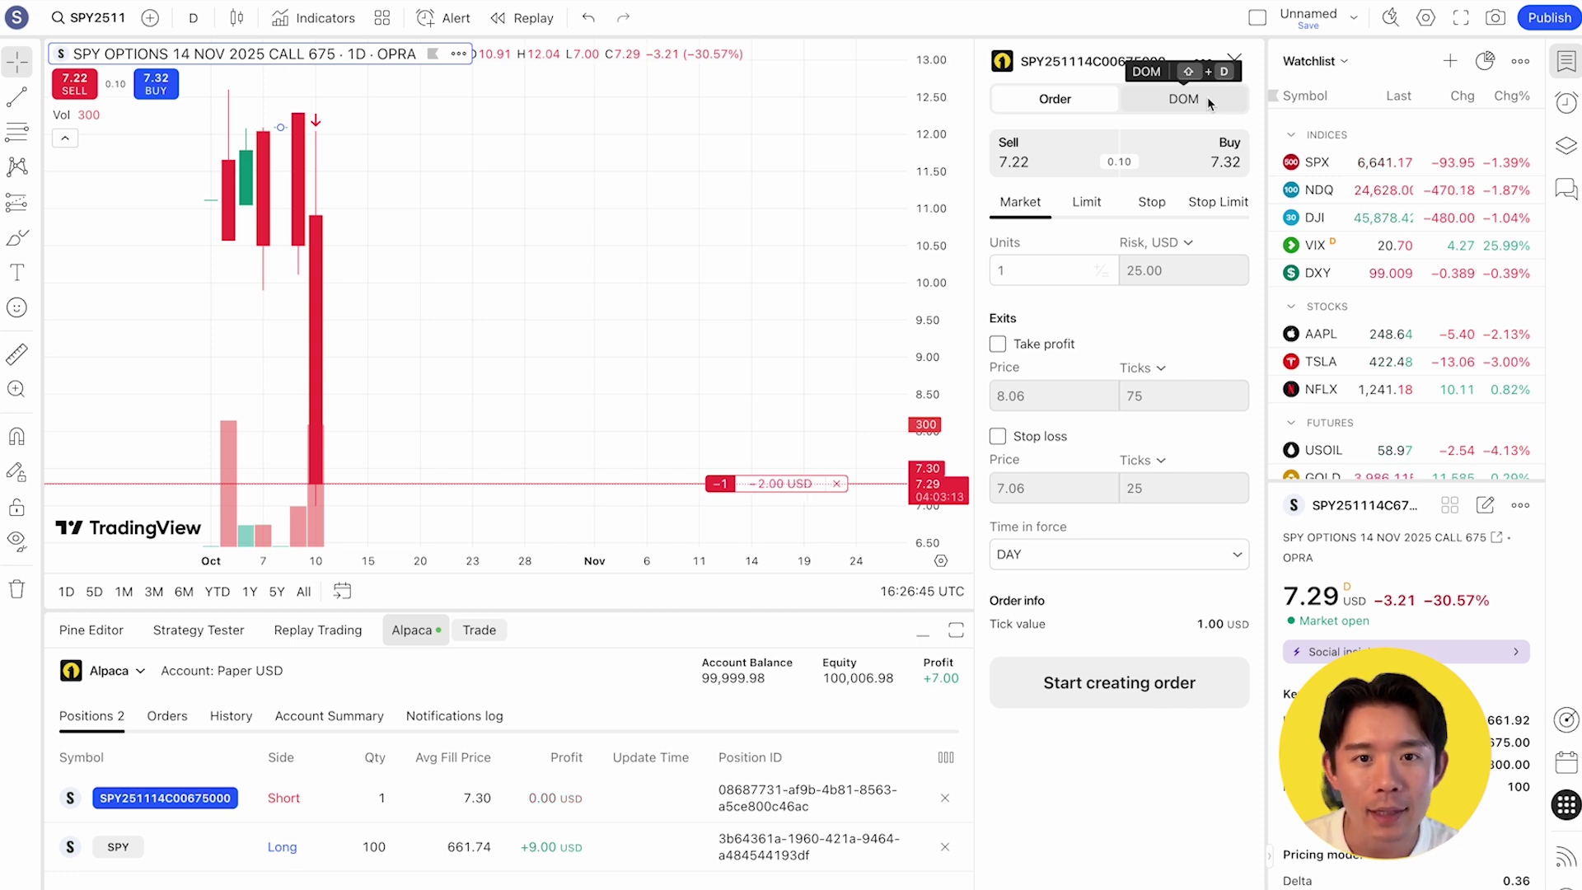
Place a one-contract DAY sell limit order at 7.19 from the DOM price ladder
left_click(1208, 96)
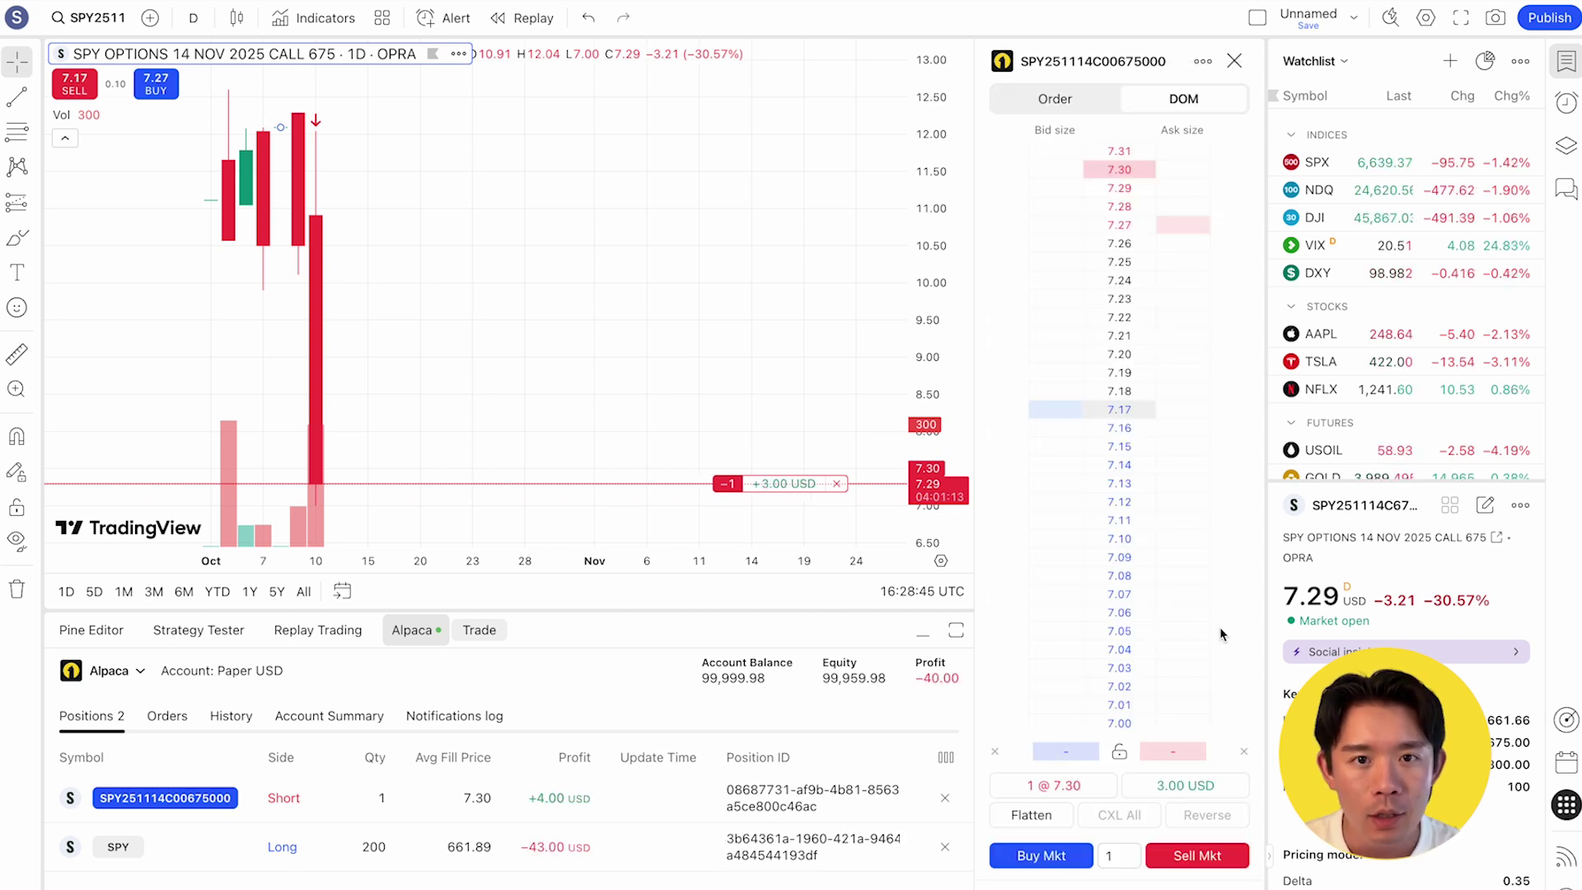
left_click(1165, 381)
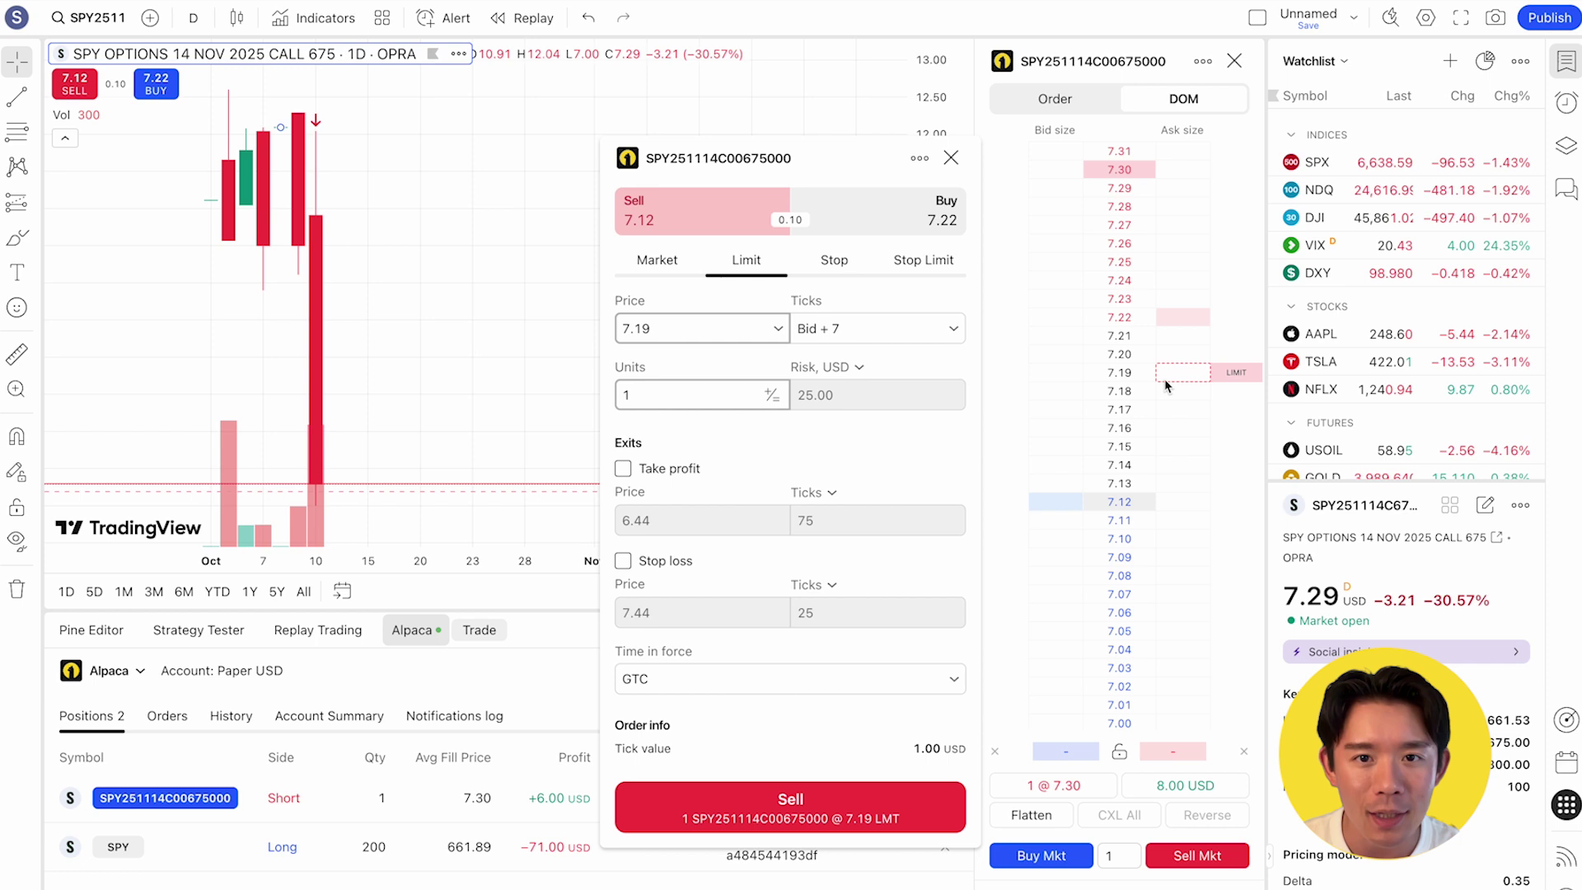
left_click(756, 679)
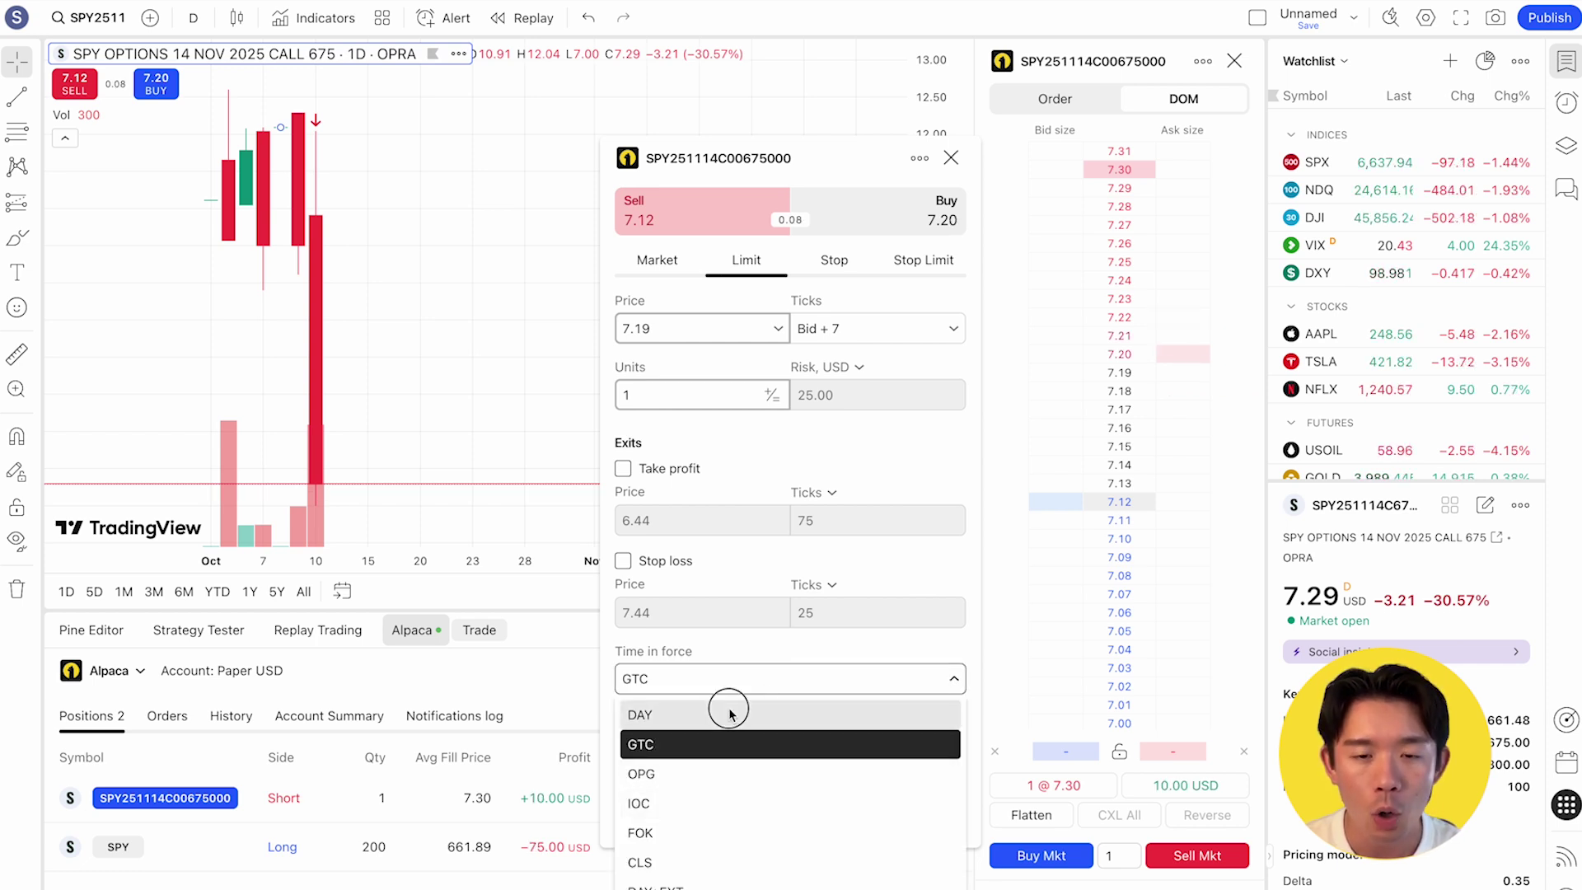
left_click(727, 714)
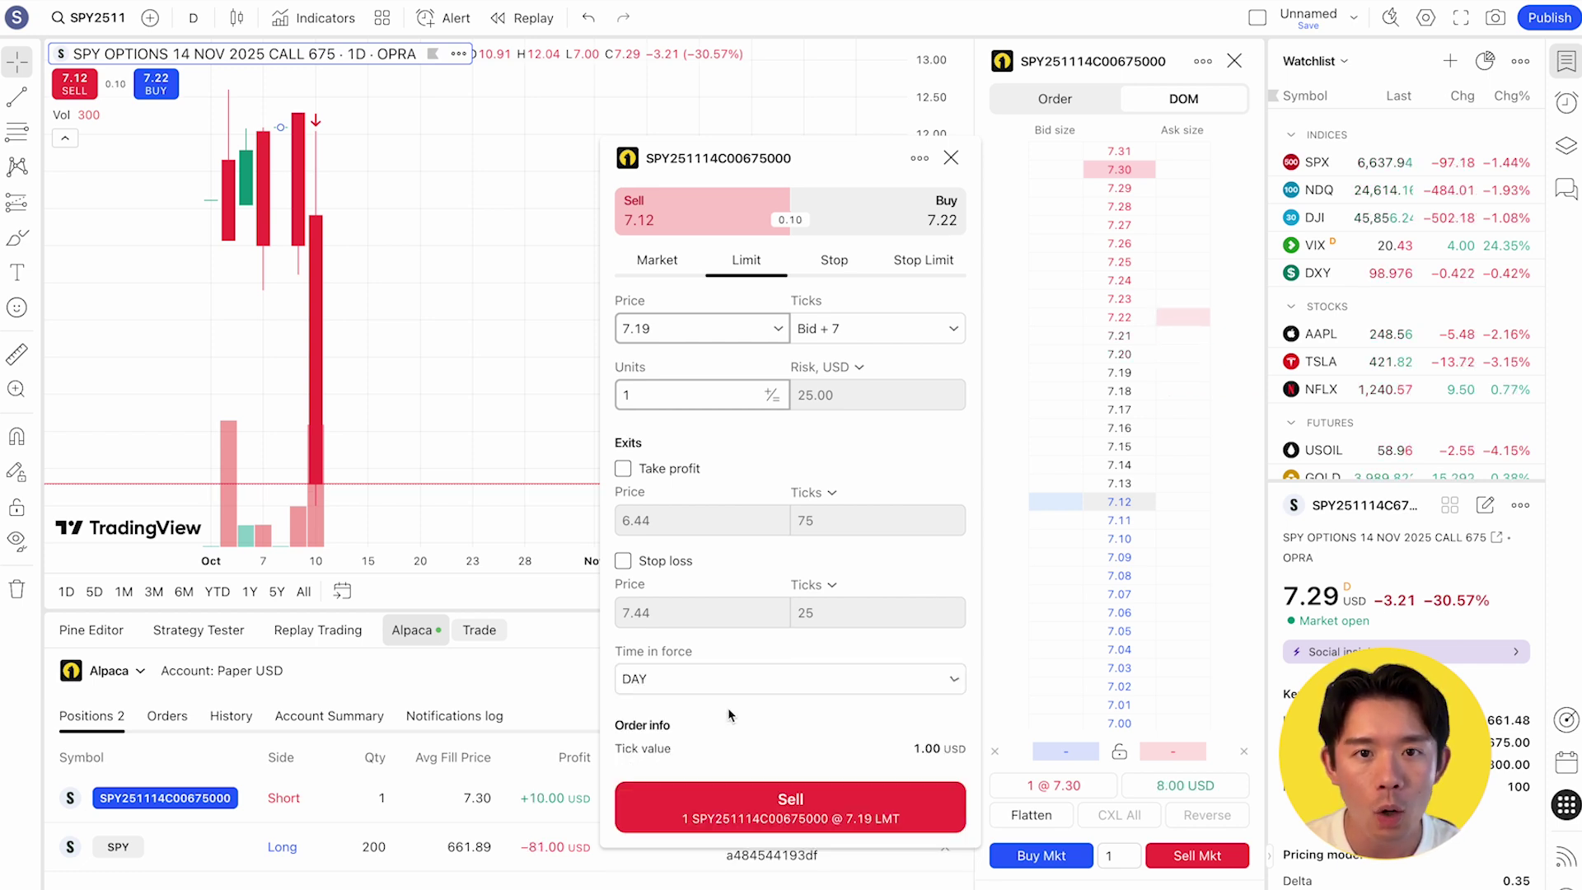
left_click(749, 807)
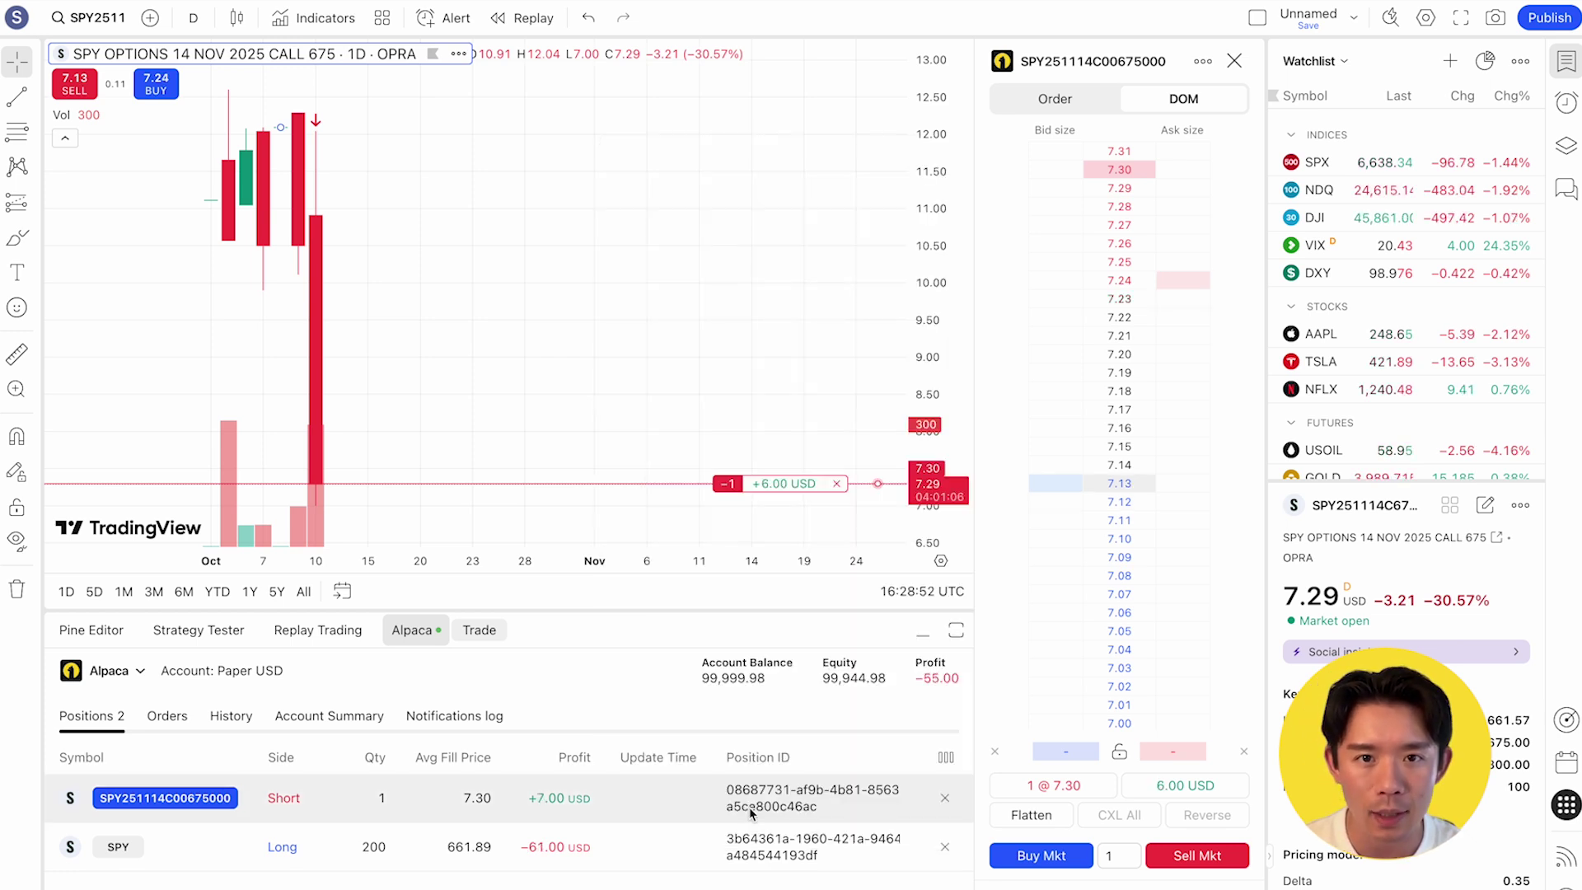